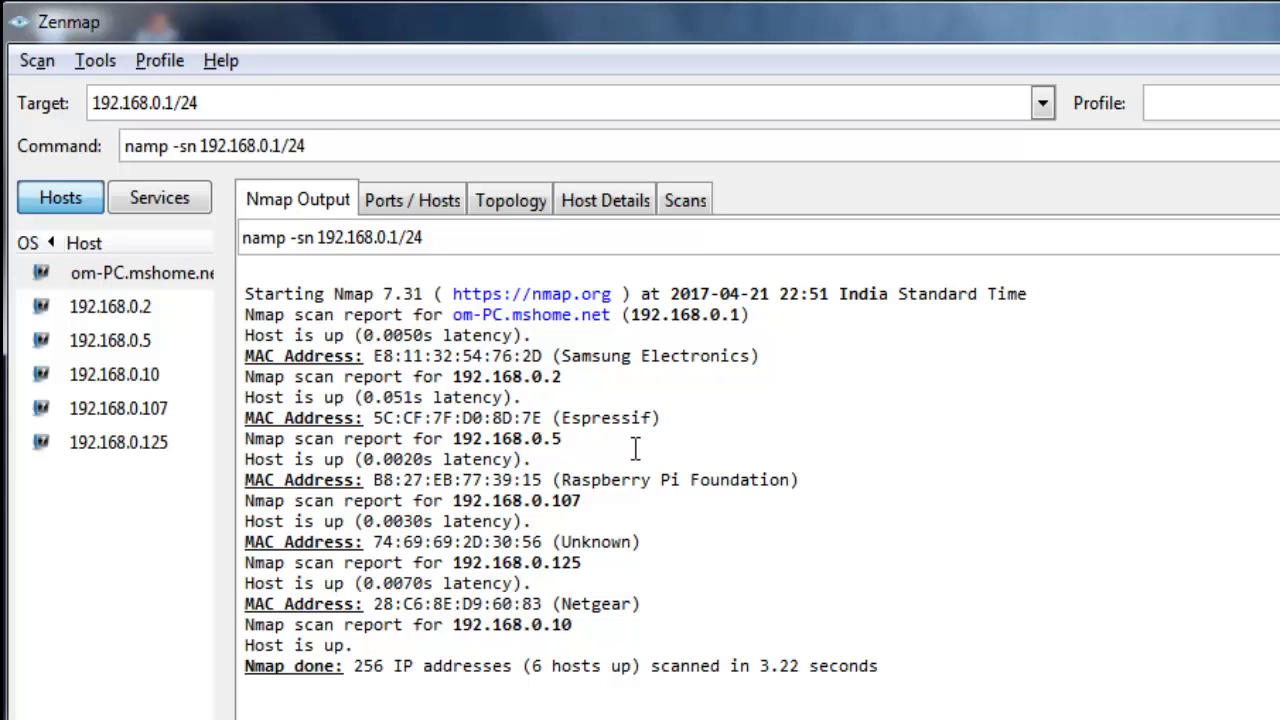
Step: Highlight the 192.168.0.5 Raspberry Pi lines in Zenmap's Nmap Output report
left_click_drag(620, 443, 505, 456)
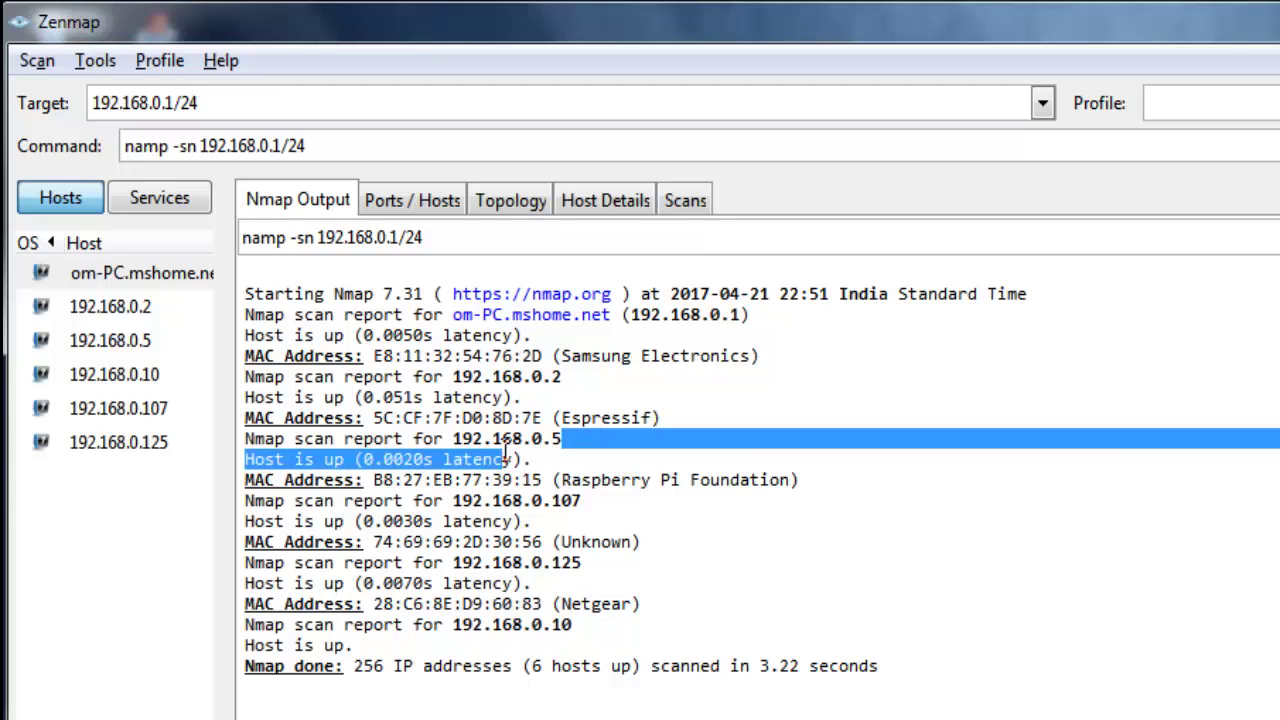
left_click_drag(834, 500, 424, 439)
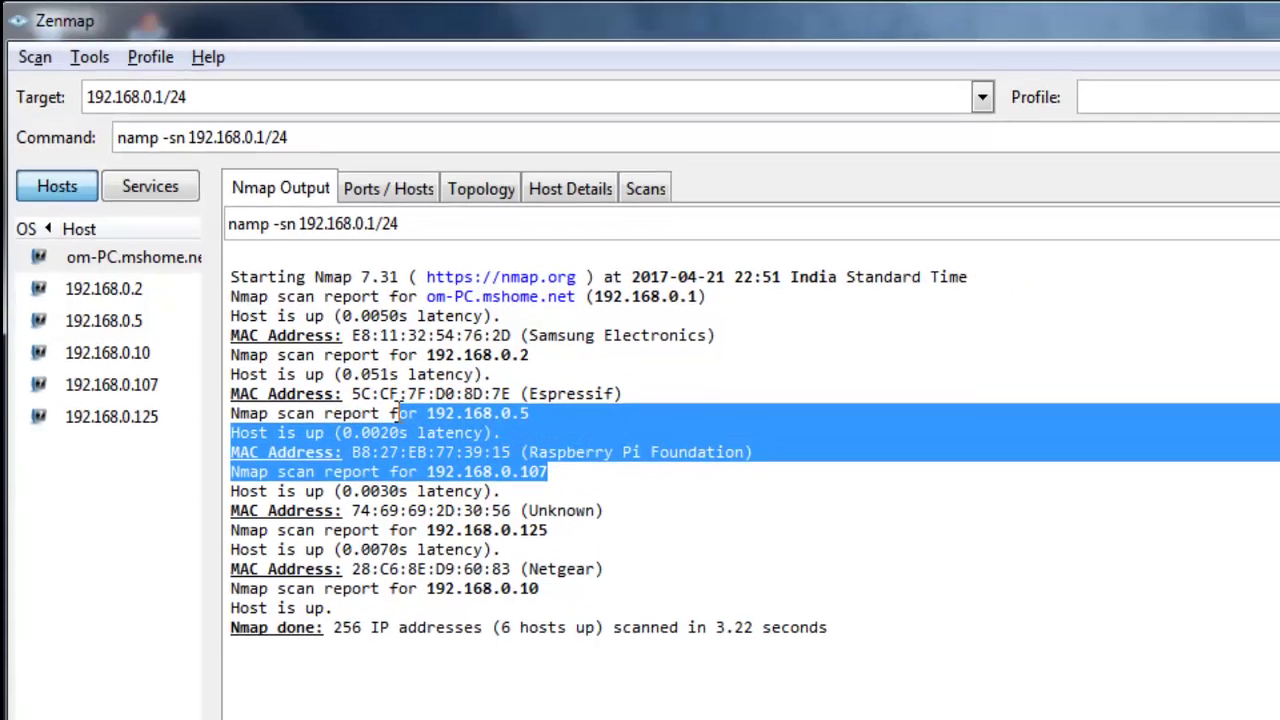
left_click(653, 439)
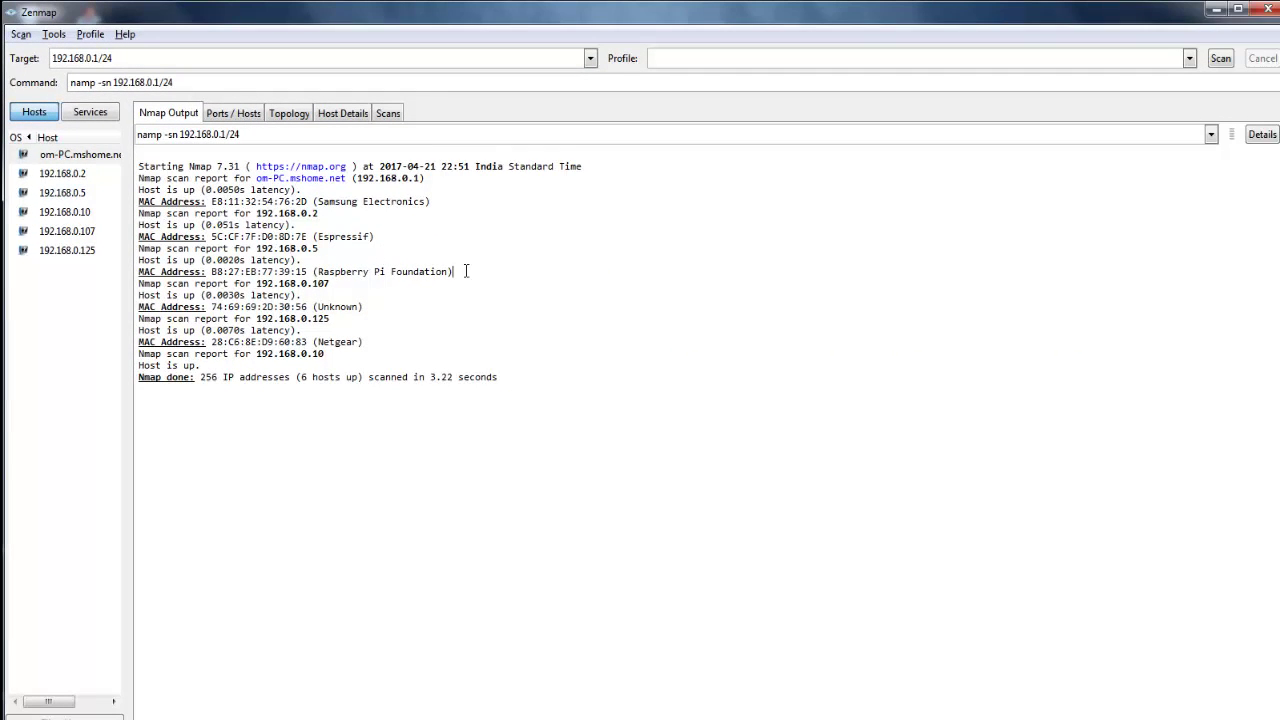
left_click_drag(466, 271, 149, 249)
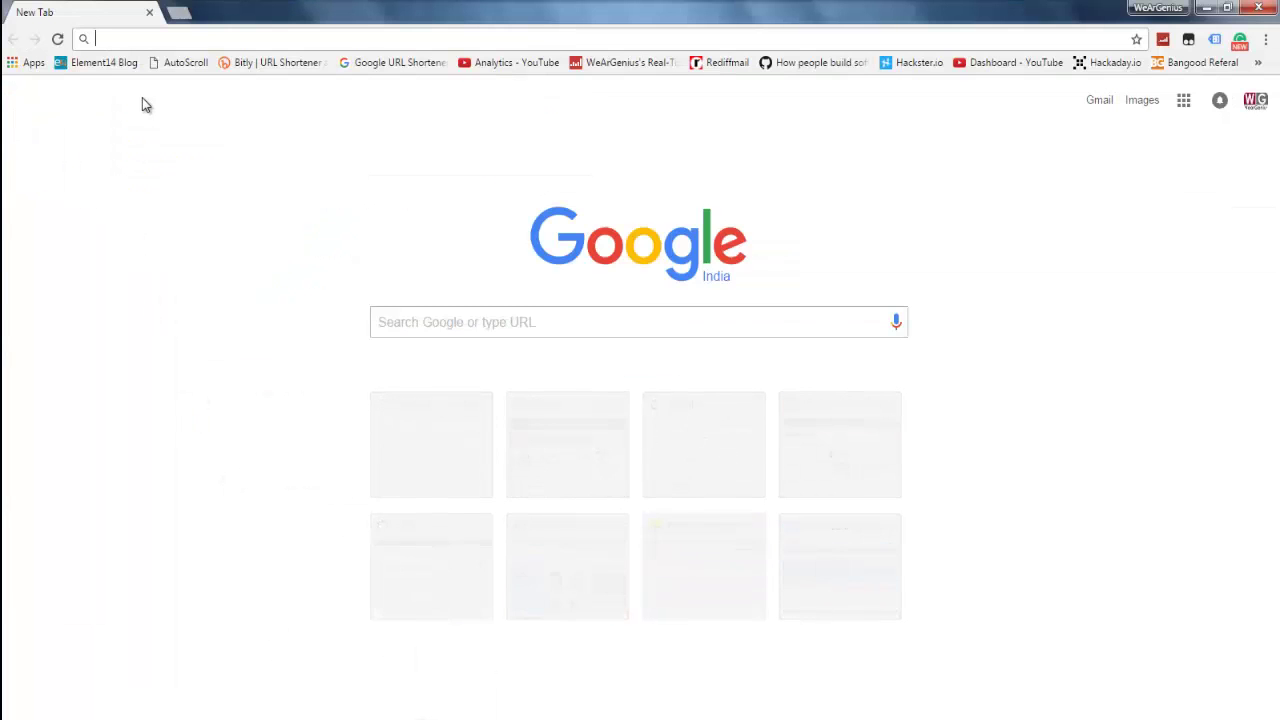
Step: Load 192.168.0.5 in Chrome's address bar
type("192.168")
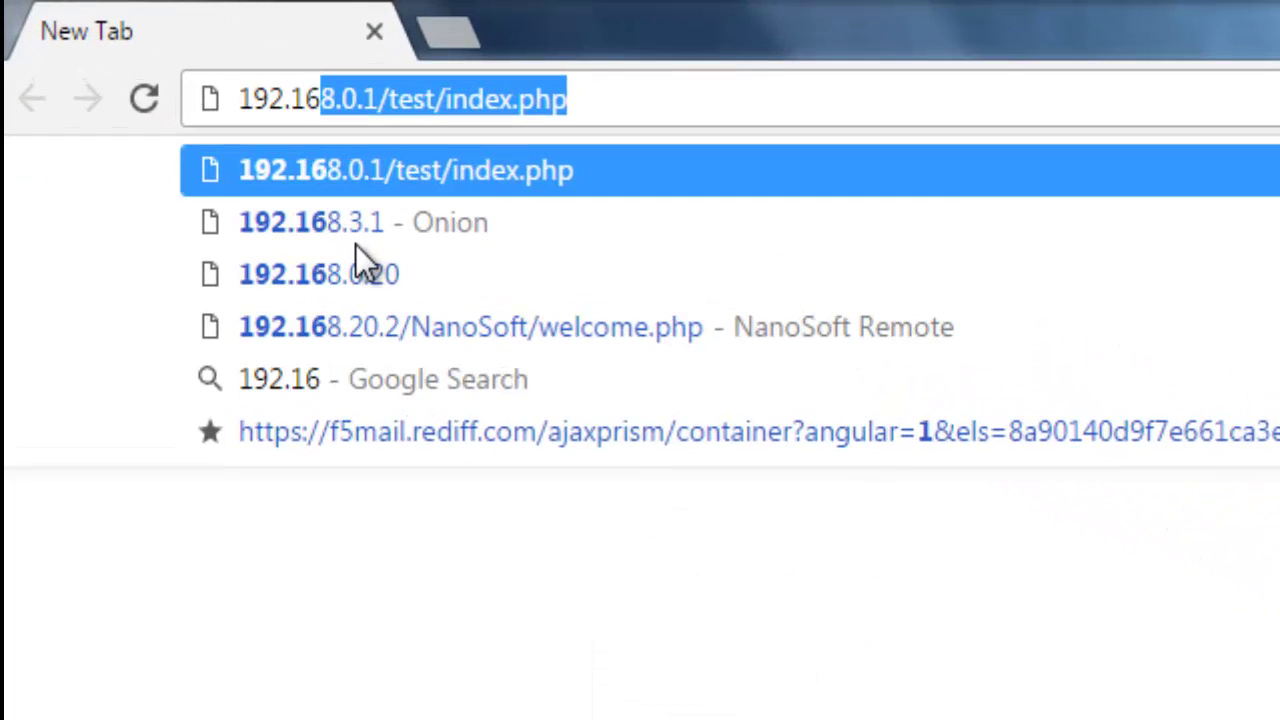
type(".0")
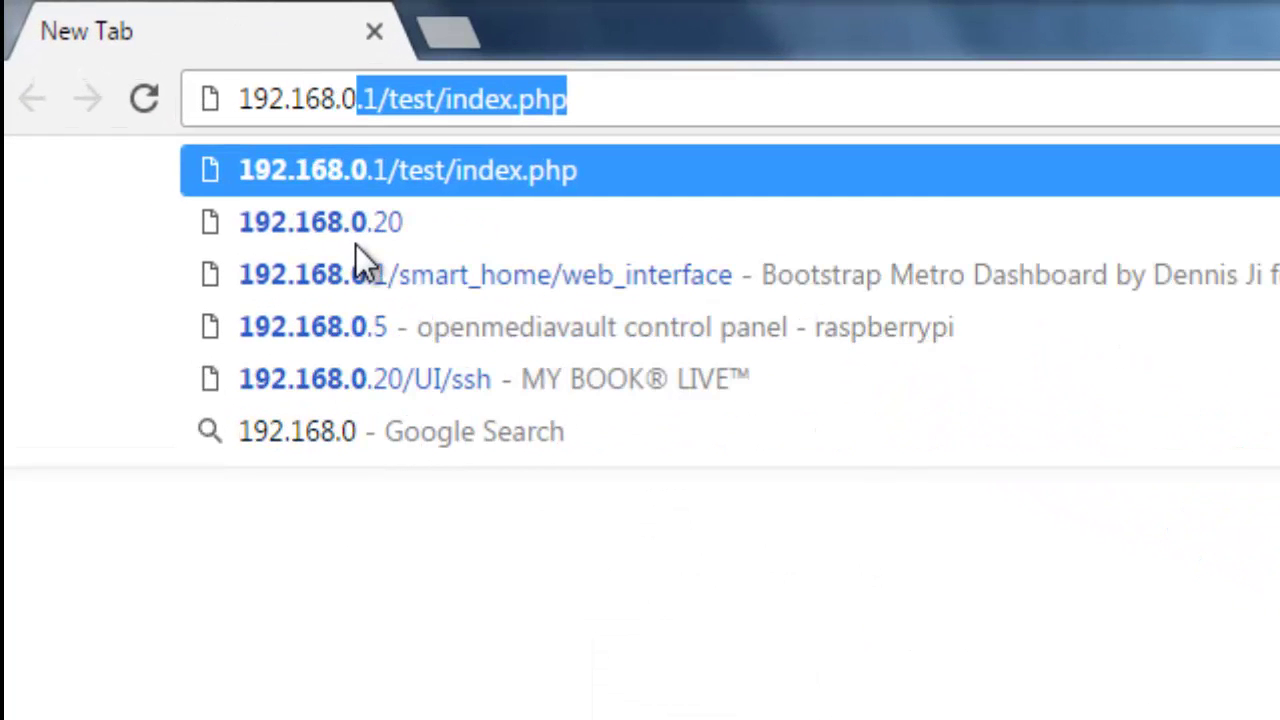
type(".5")
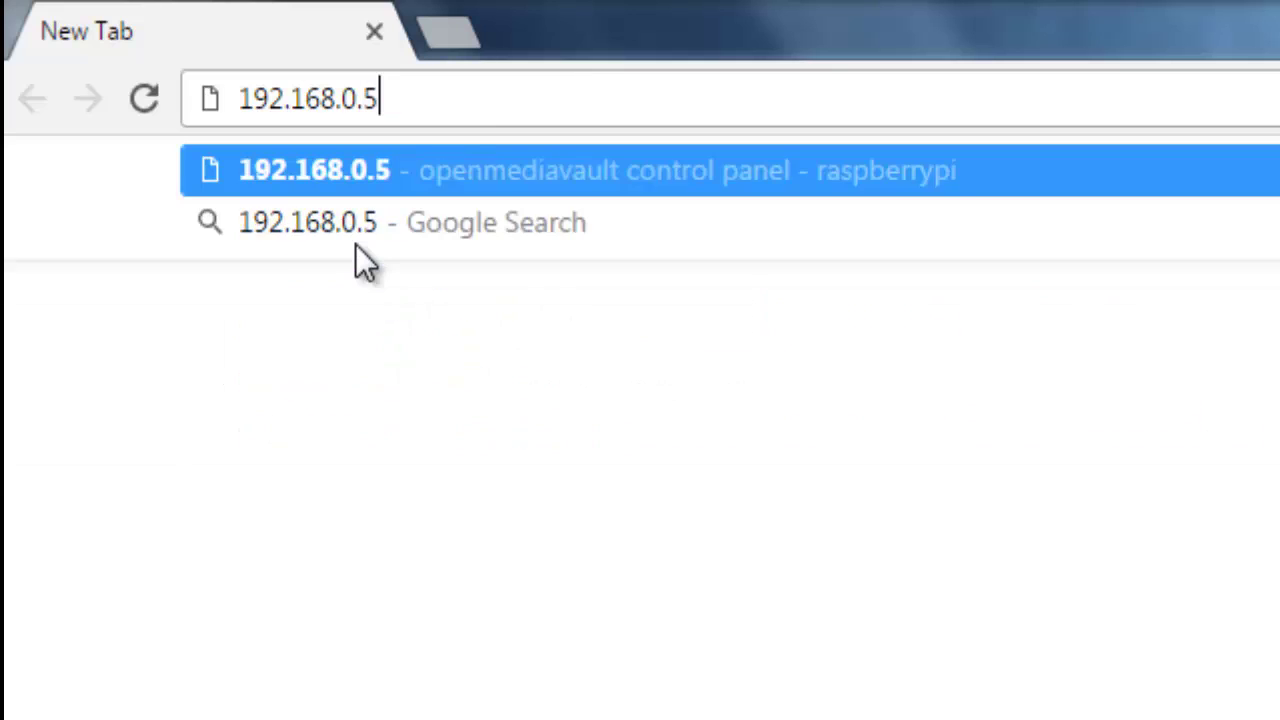
key("Return")
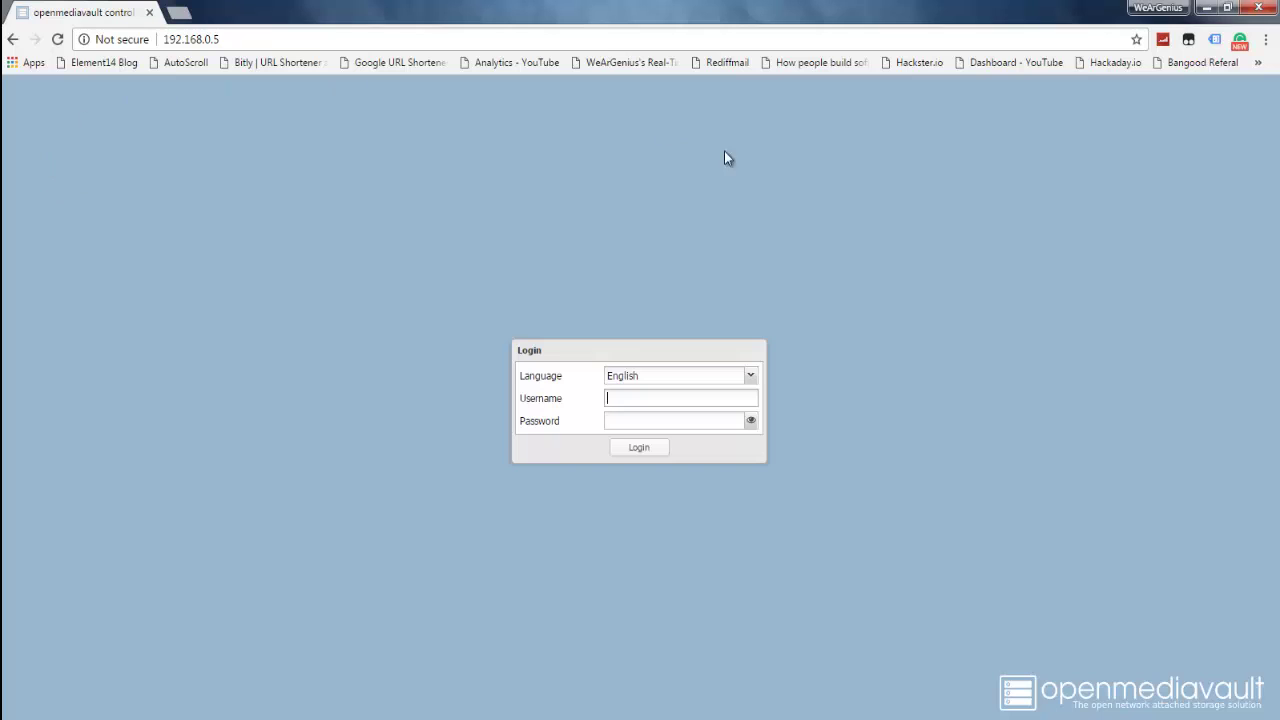
Step: Keep English as the interface language on the login page
left_click(646, 376)
left_click(645, 379)
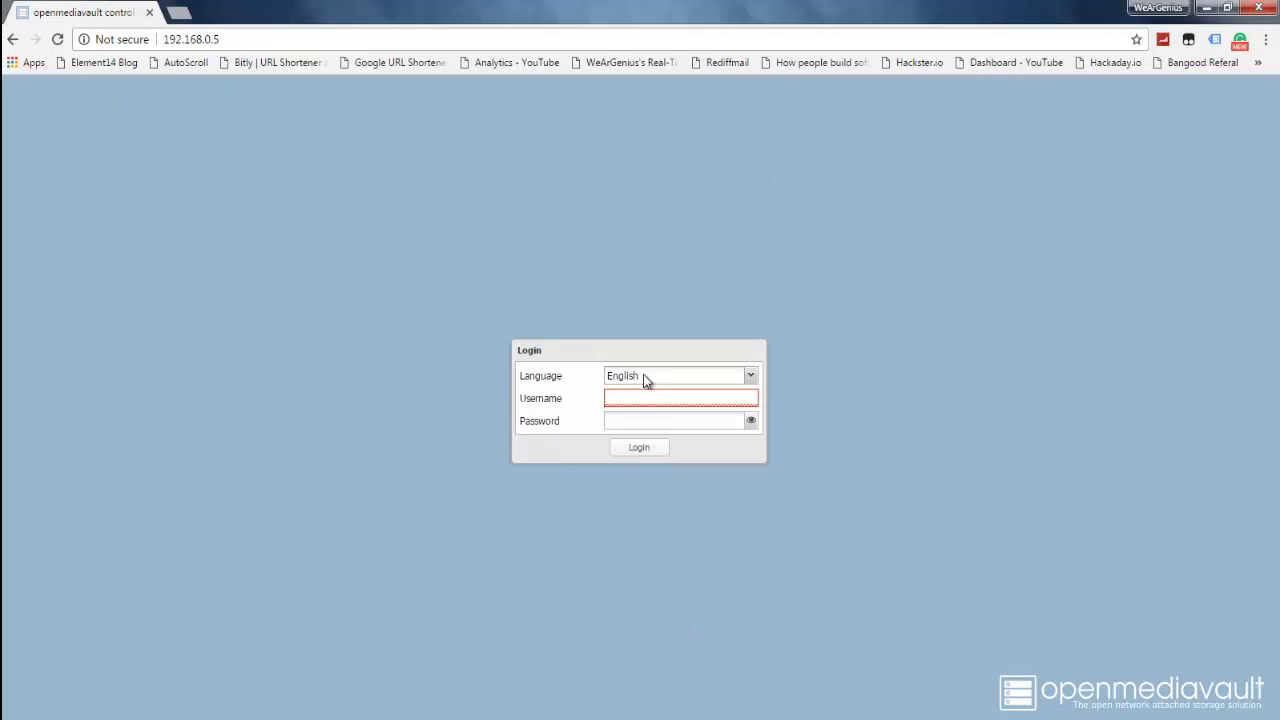
left_click(644, 375)
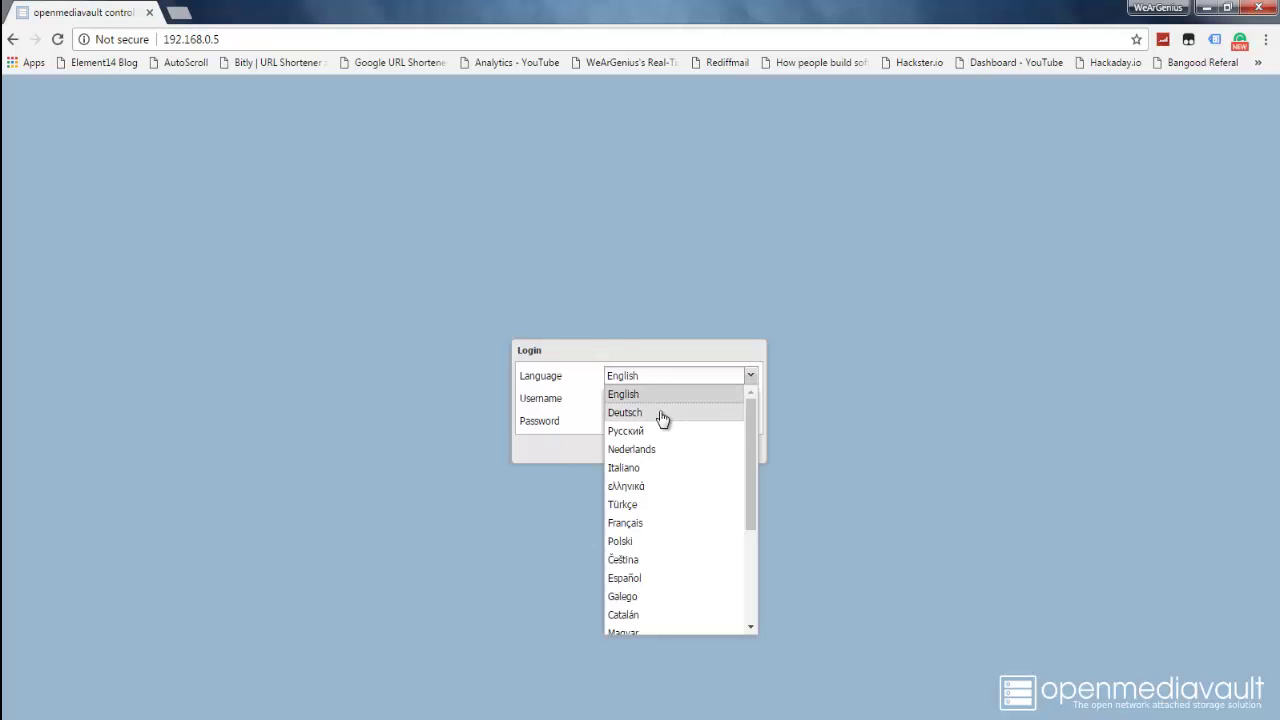
left_click(541, 406)
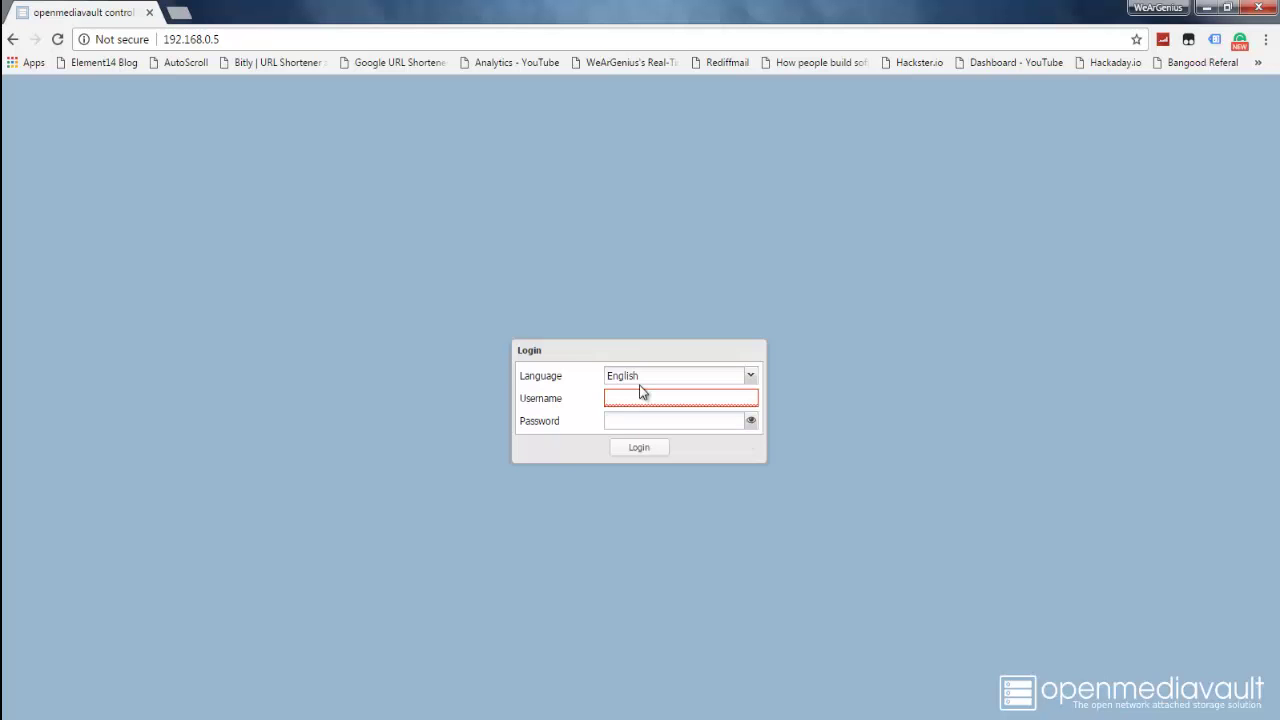
Step: Log in as admin with the account password, revealing it first to check it
type("admin")
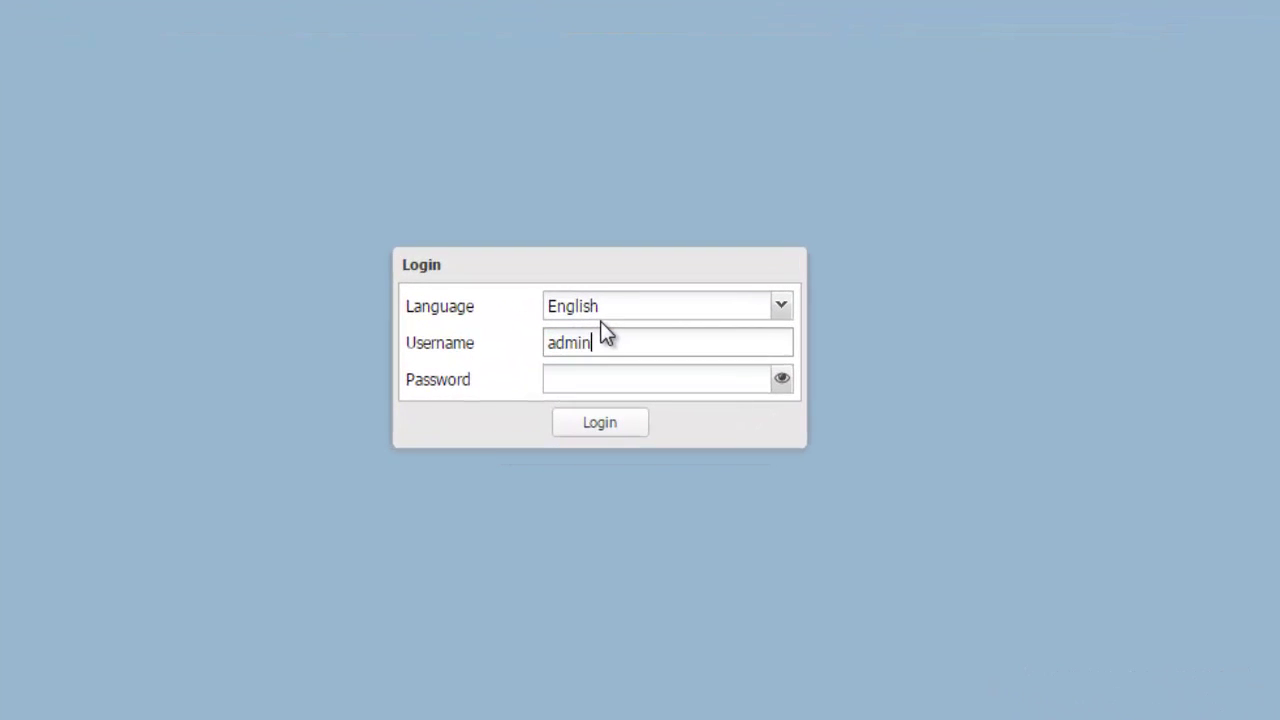
key("Tab")
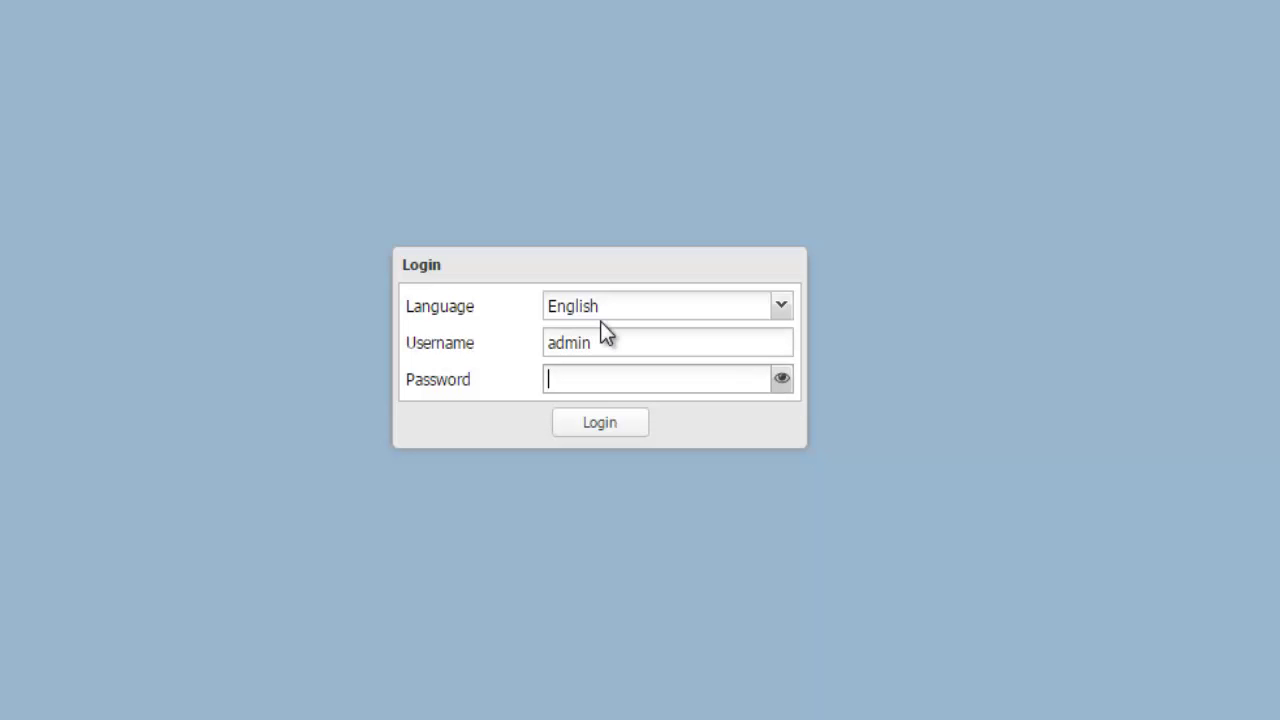
type("12345678901234")
left_click_drag(606, 343, 499, 350)
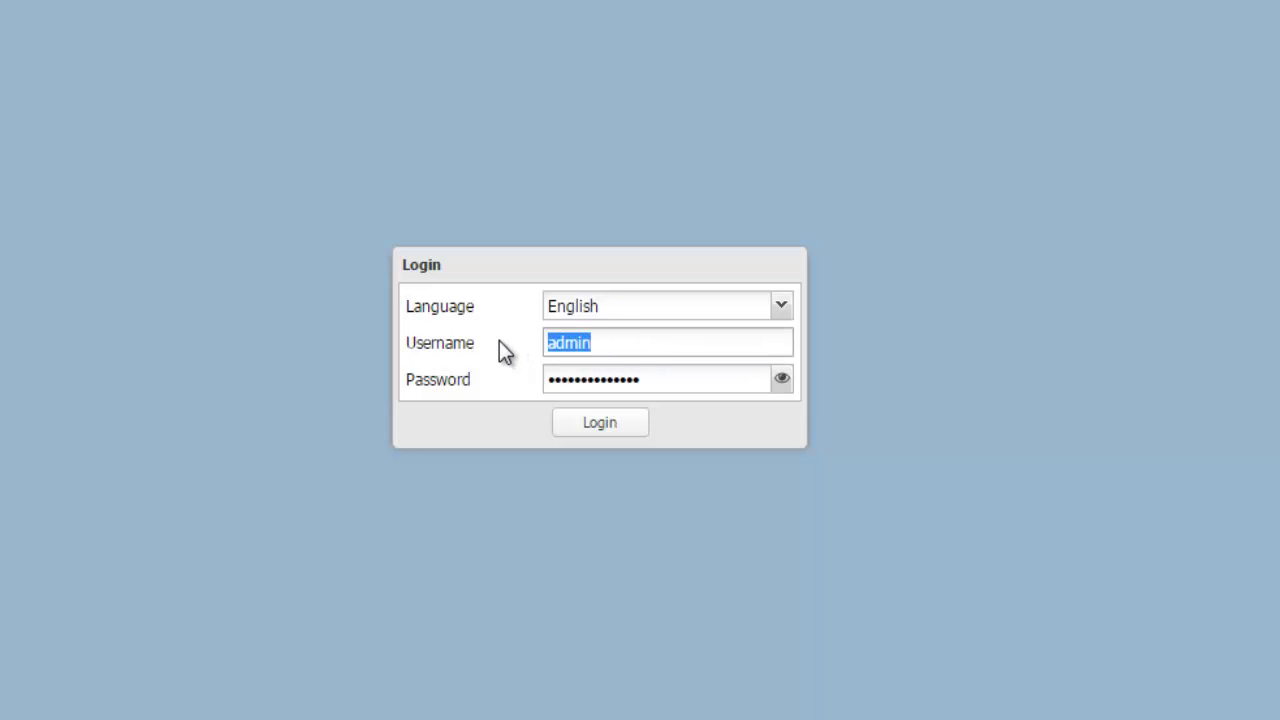
left_click(783, 378)
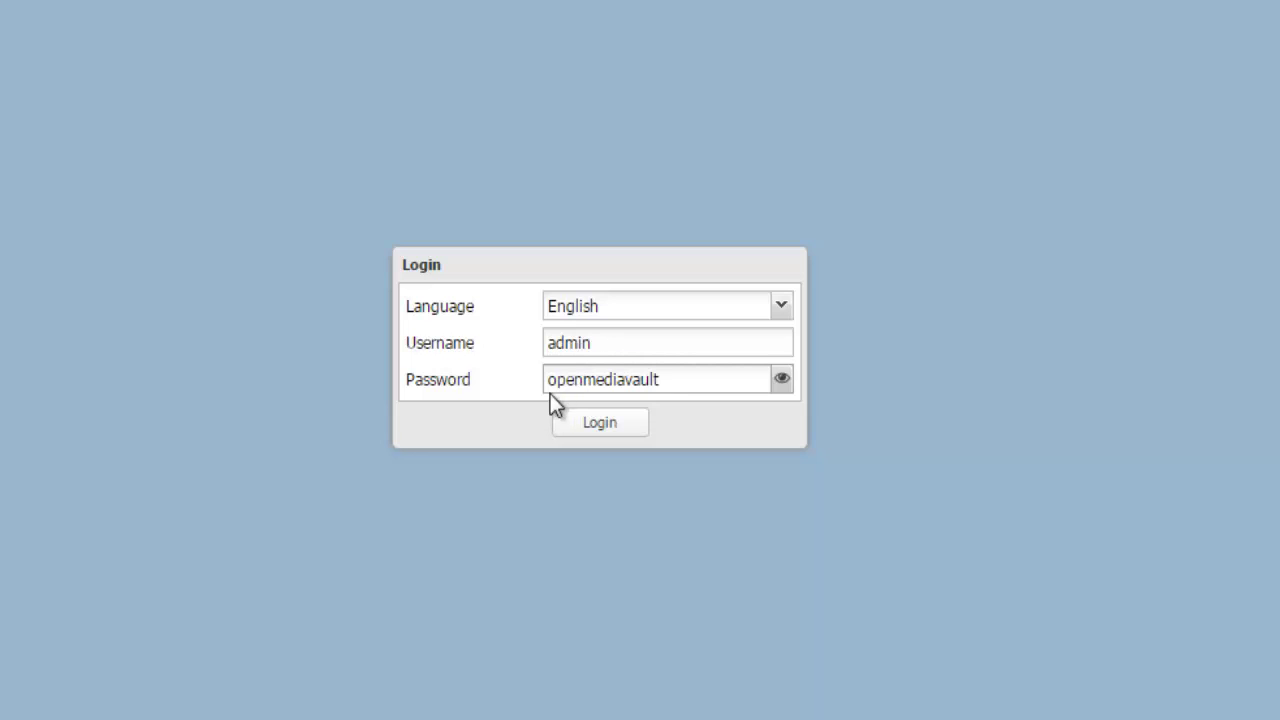
left_click(600, 424)
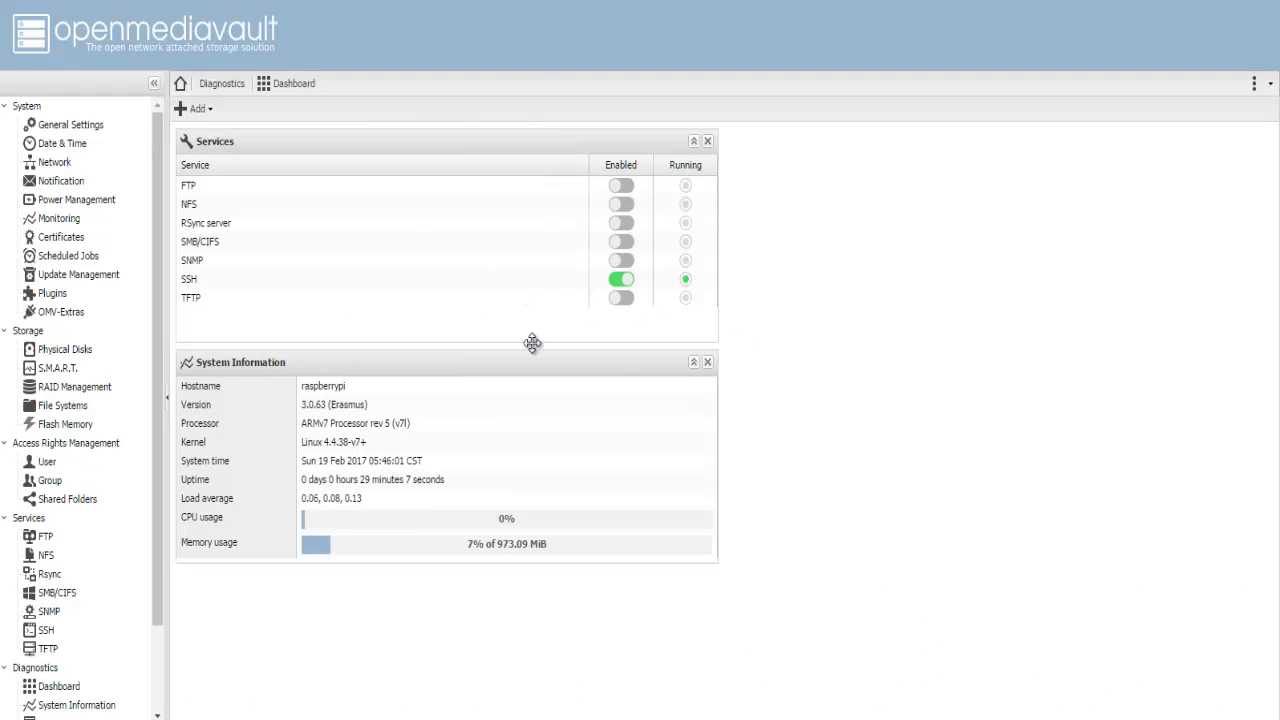
Step: Open Storage > Physical Disks and select the /dev/sda and /dev/sdb Lenovo USB drives
left_click(130, 338)
left_click(106, 345)
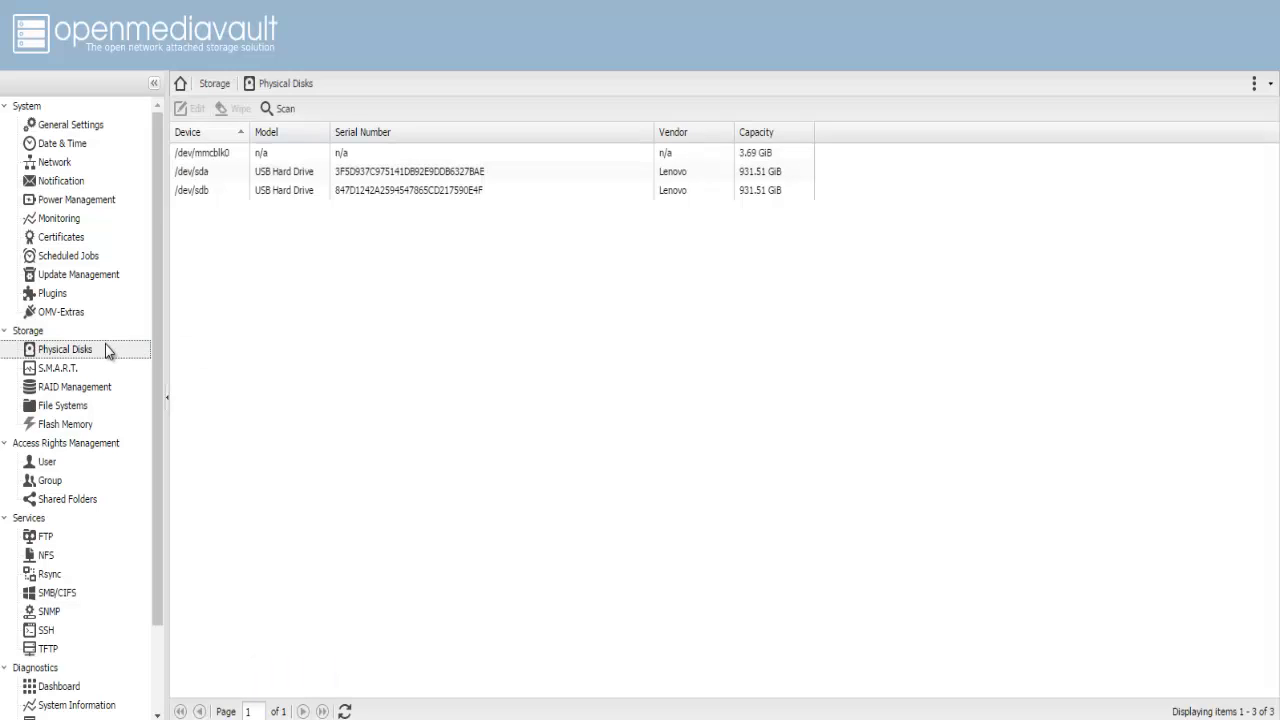
left_click(214, 216)
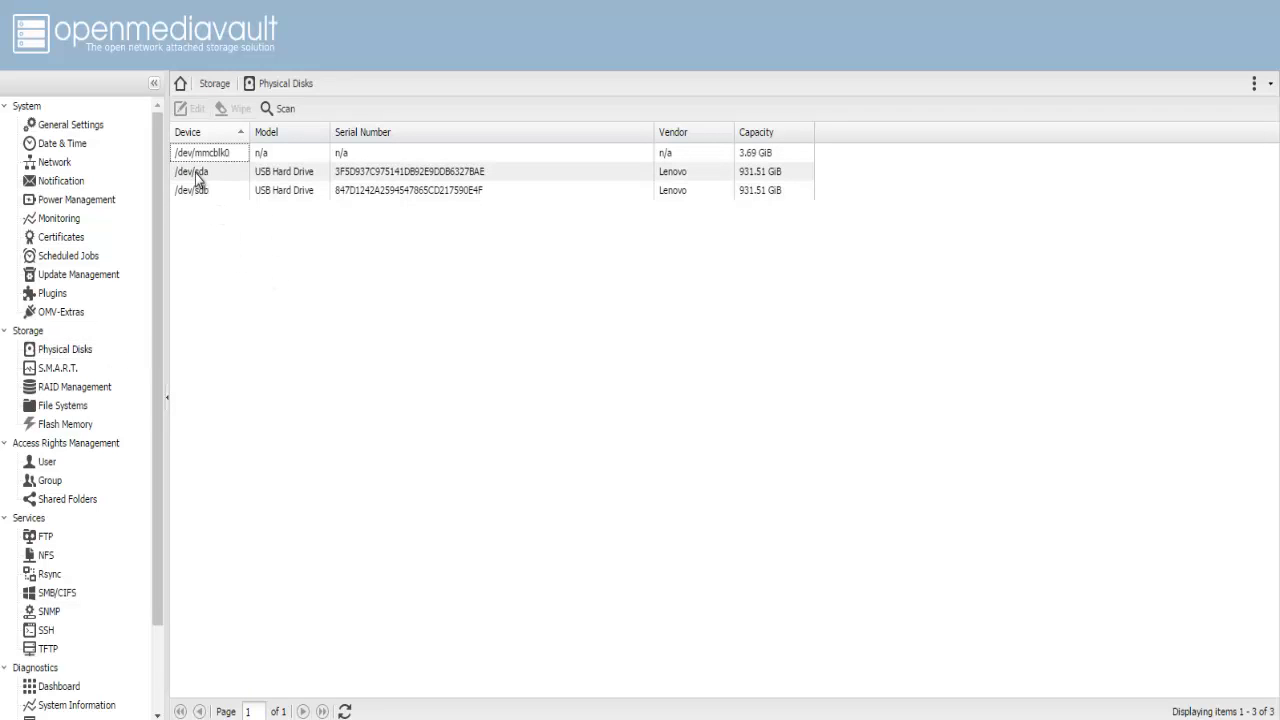
left_click(197, 176)
left_click(205, 190, "ctrl")
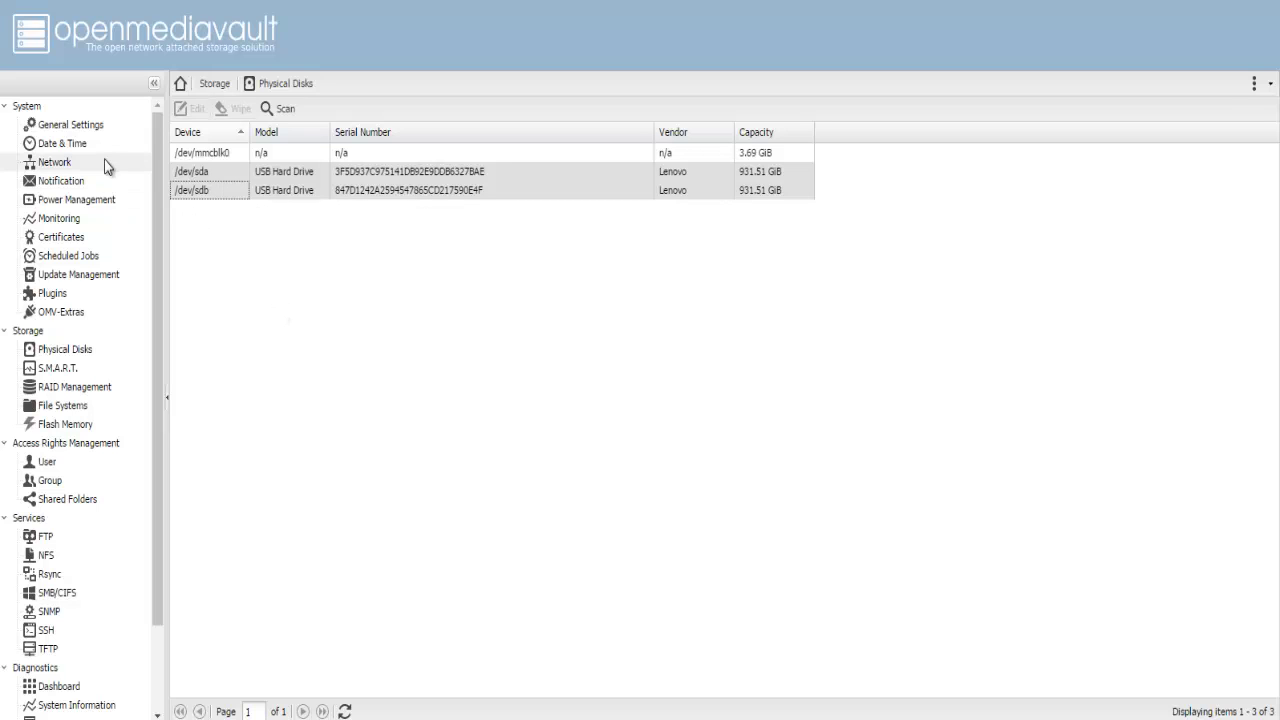
Step: Review General Settings, leaving port 80 and session timeout 15 unchanged
left_click(80, 124)
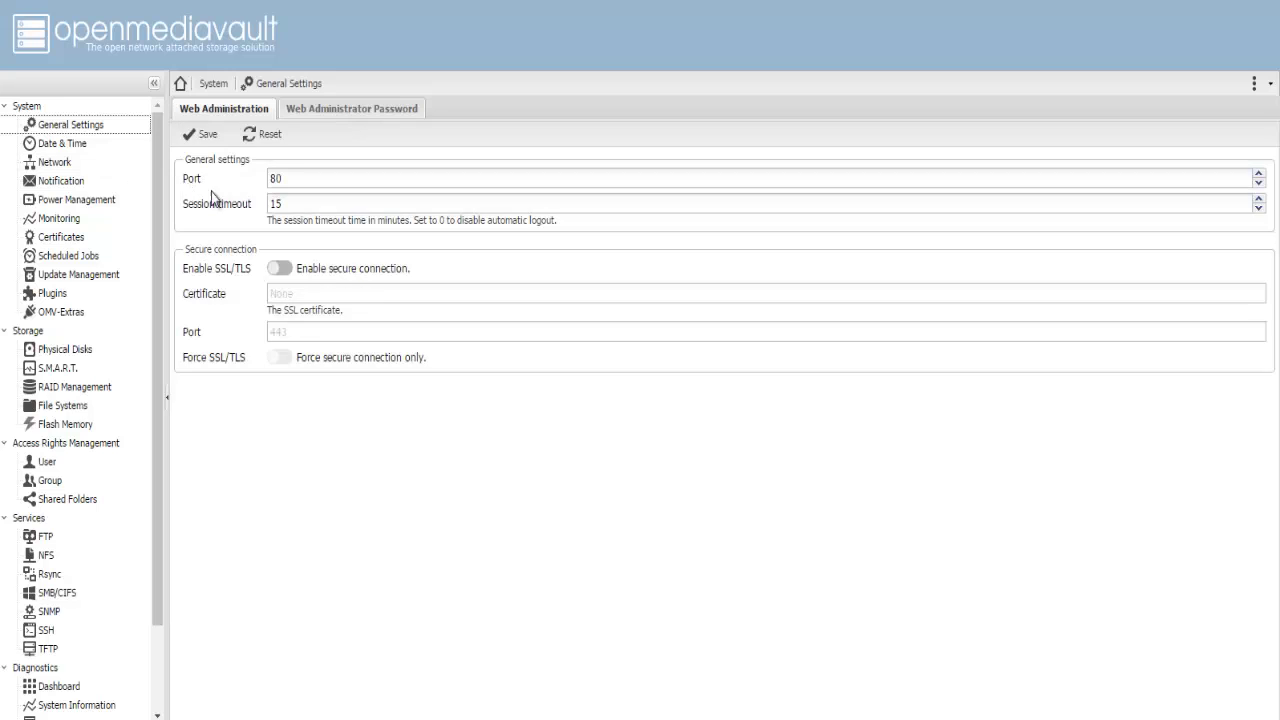
double_click(273, 178)
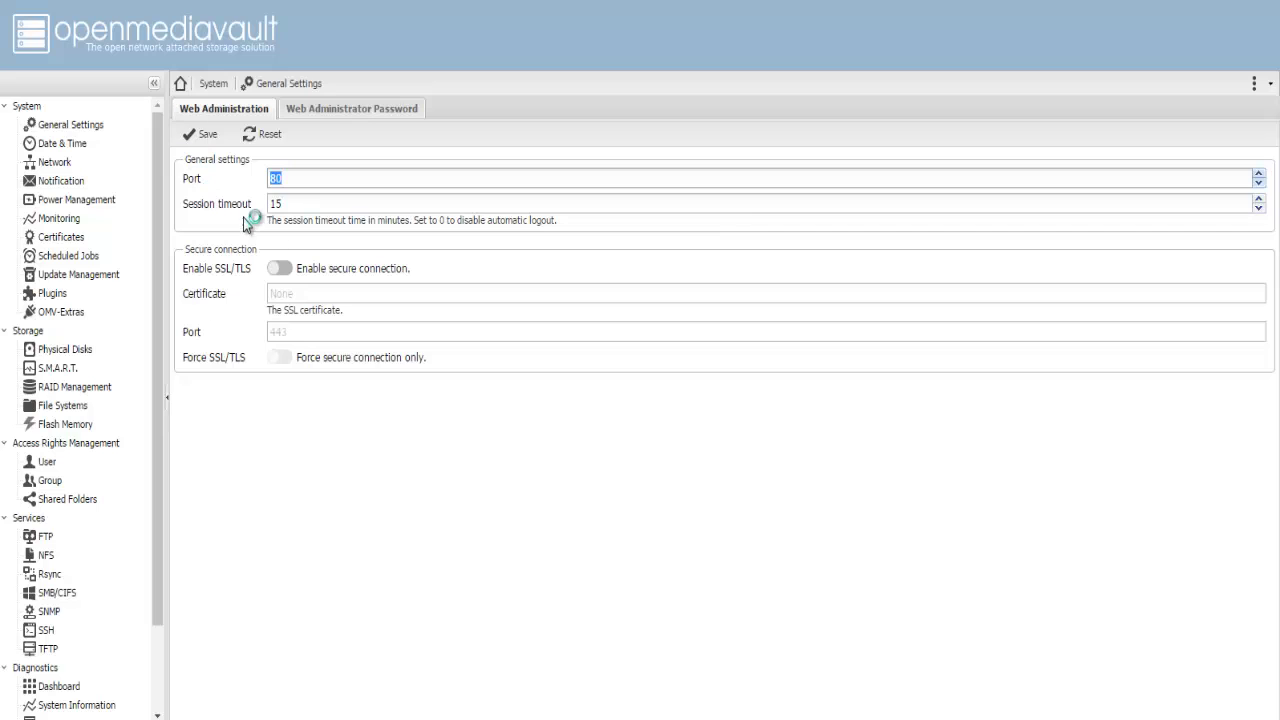
double_click(284, 203)
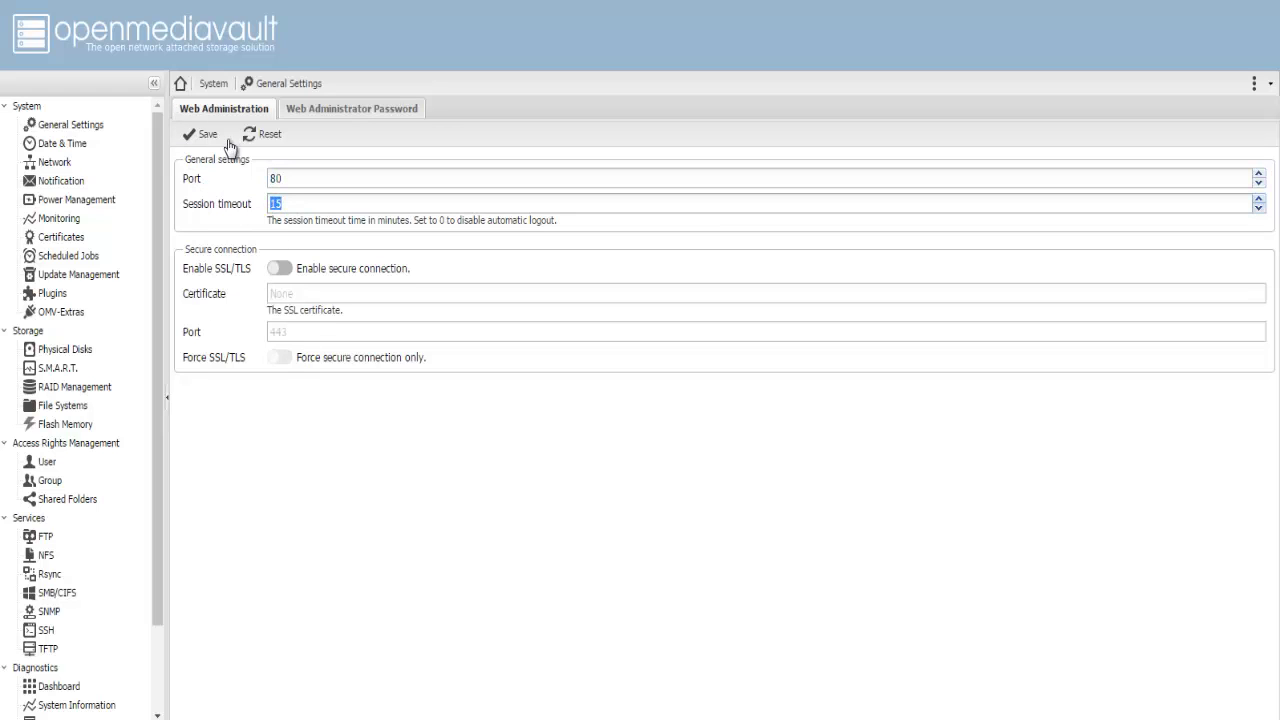
Step: Enter and confirm a new web administrator password, then save it
left_click(312, 110)
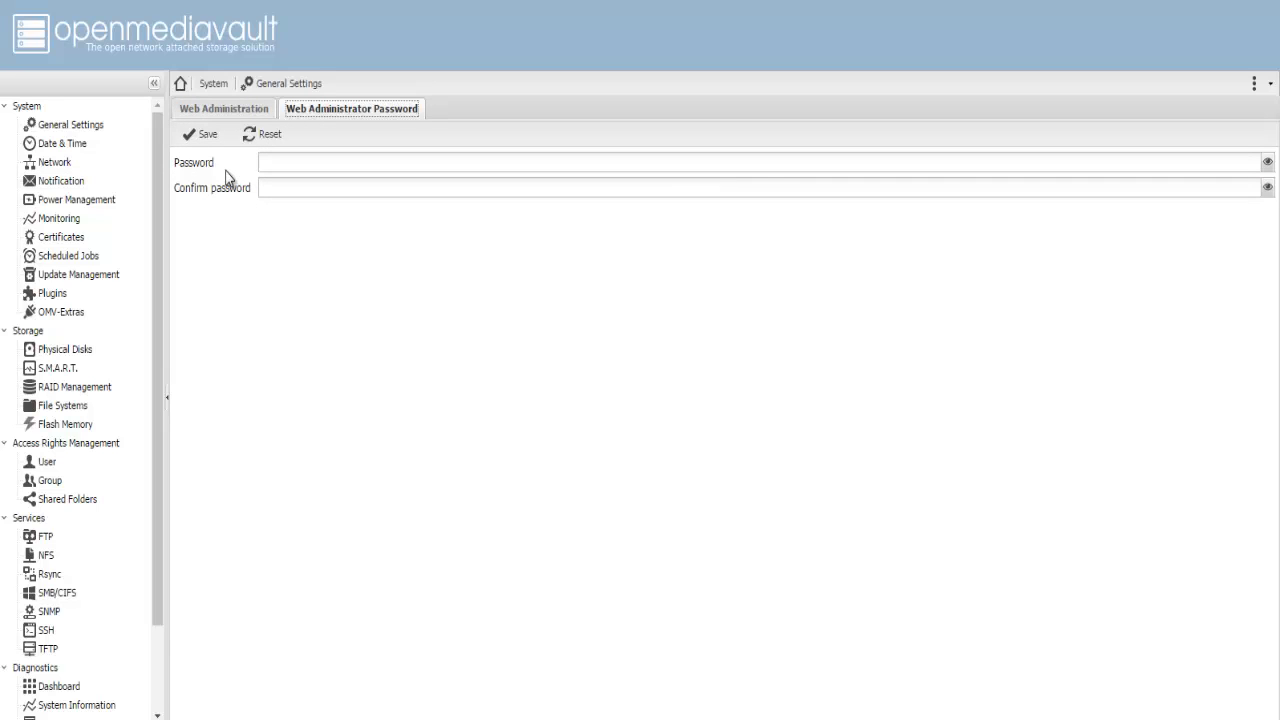
left_click(293, 162)
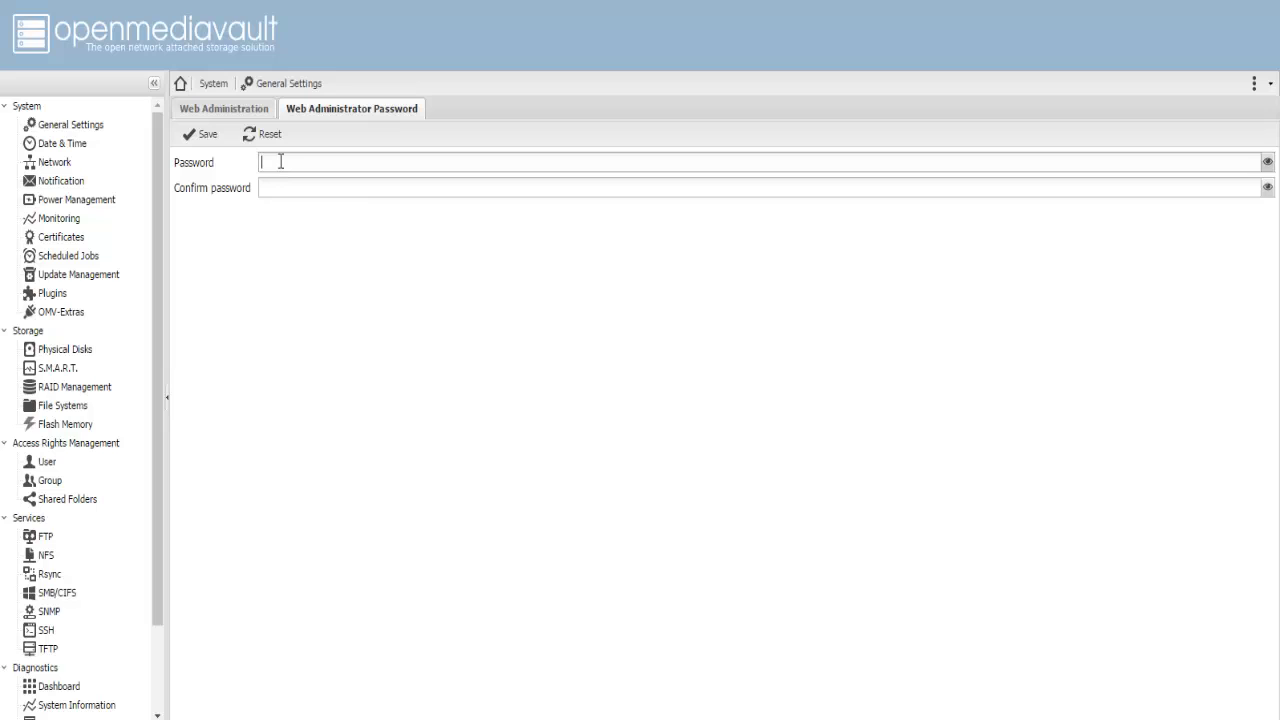
type("12")
key("Tab")
type("12")
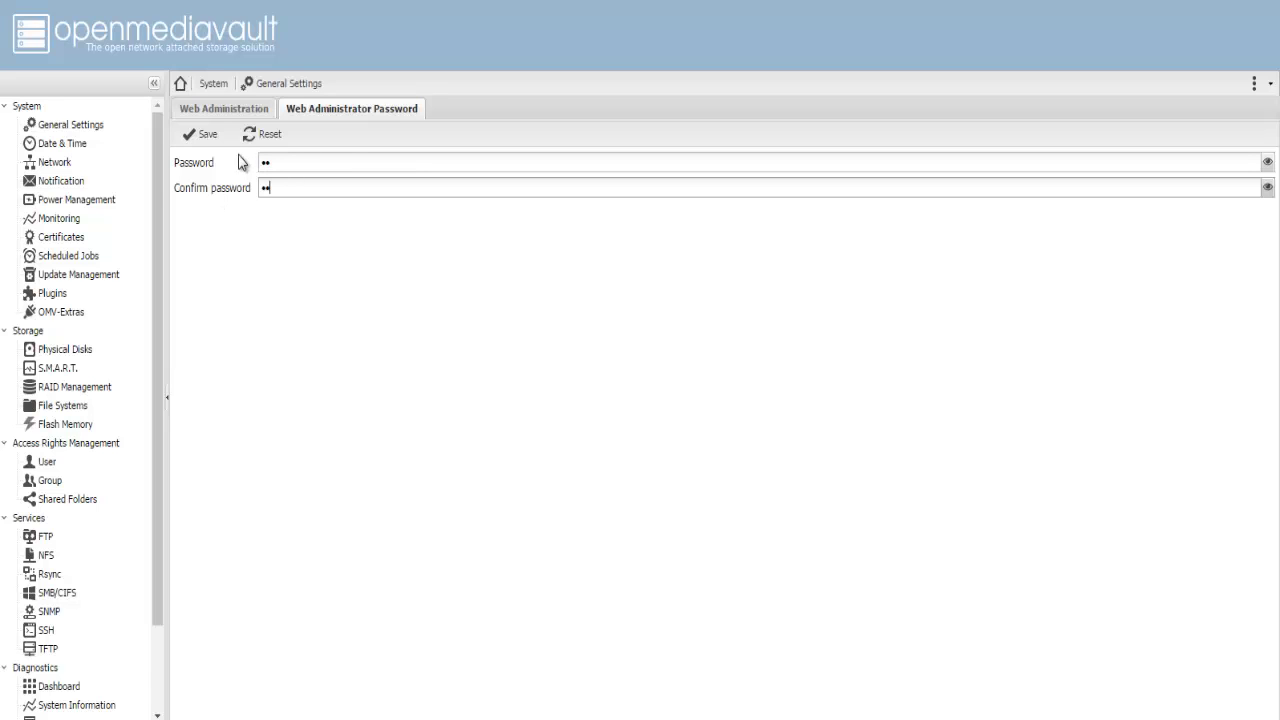
left_click(191, 137)
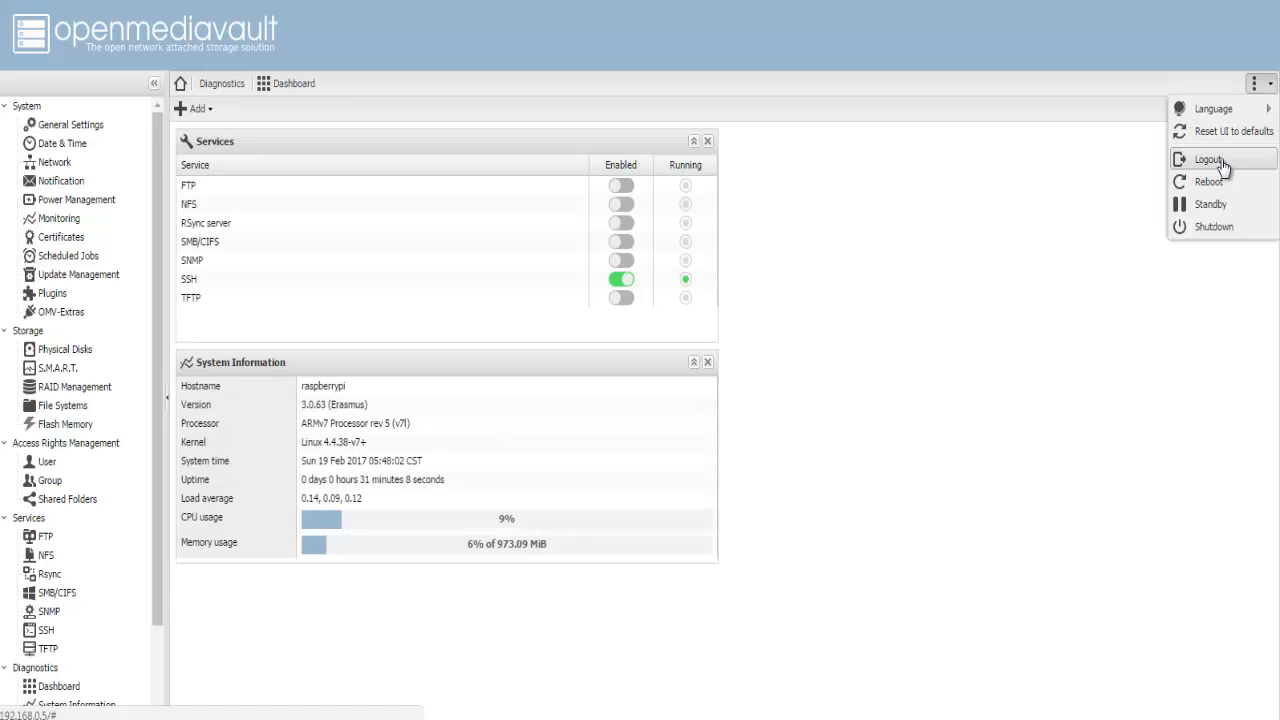
Step: Log out, then log back in as admin with the new password
left_click(1210, 160)
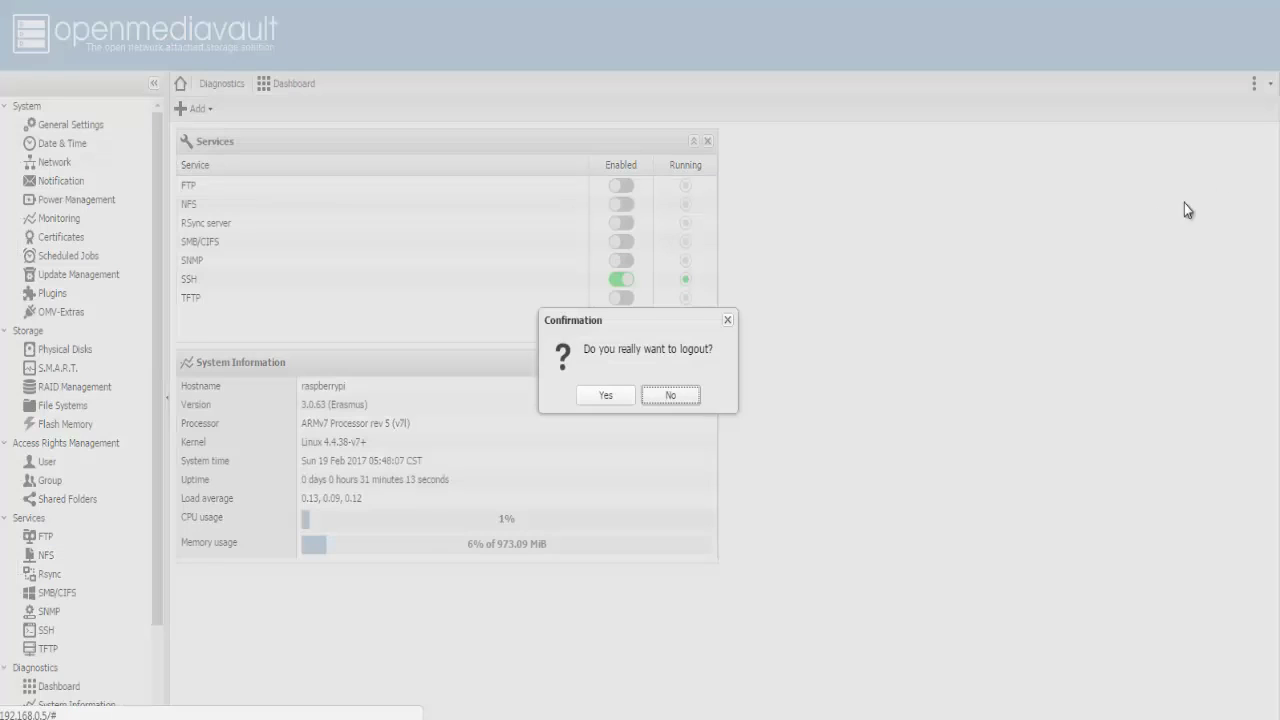
left_click(603, 396)
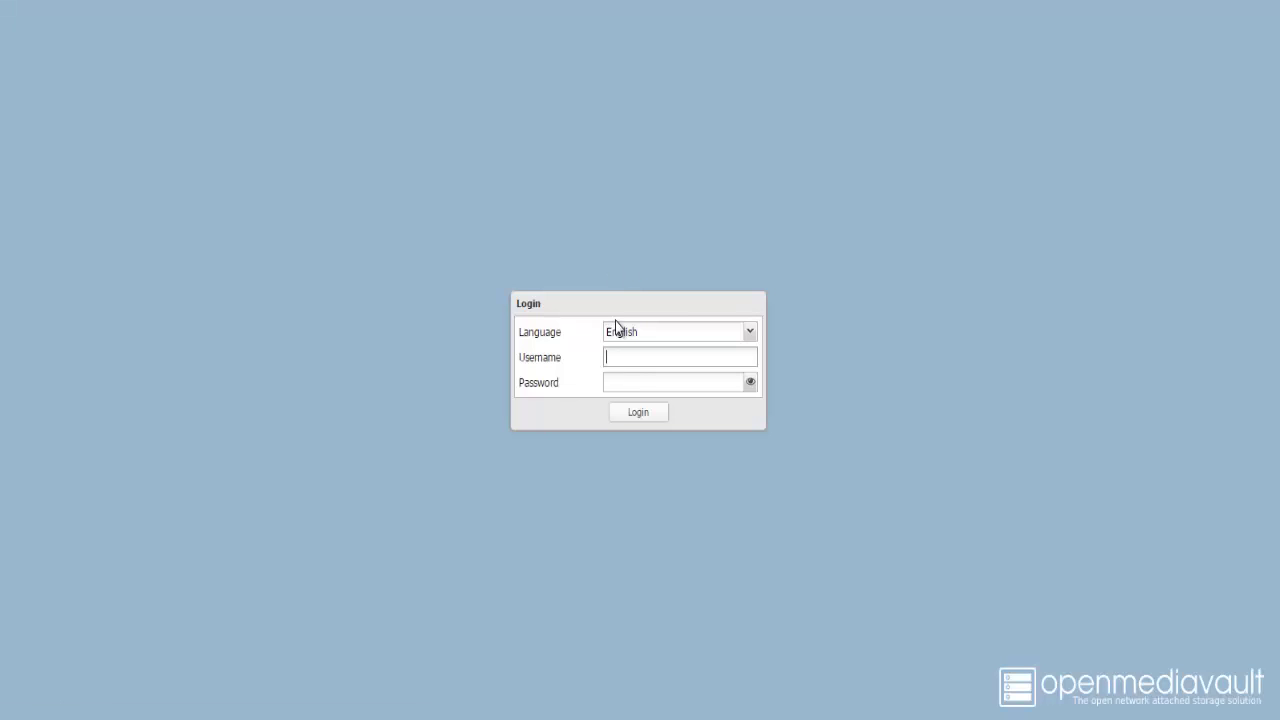
type("admin")
key("Tab")
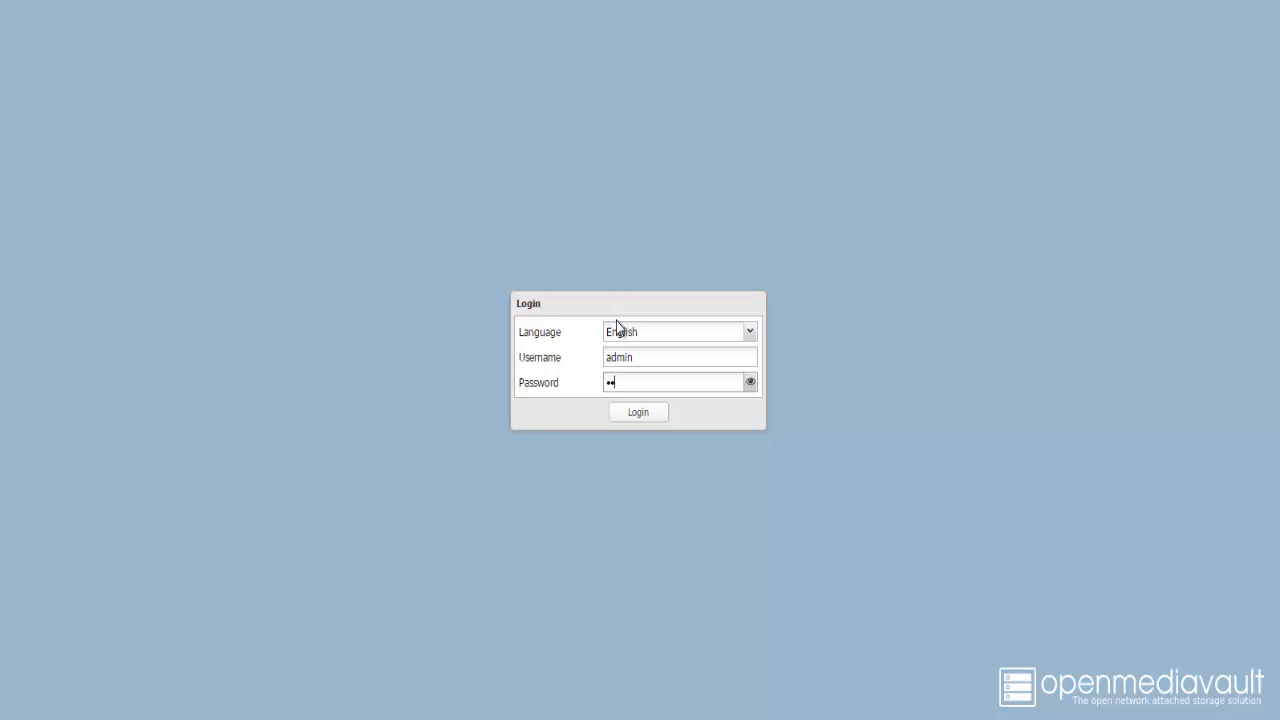
key("Return")
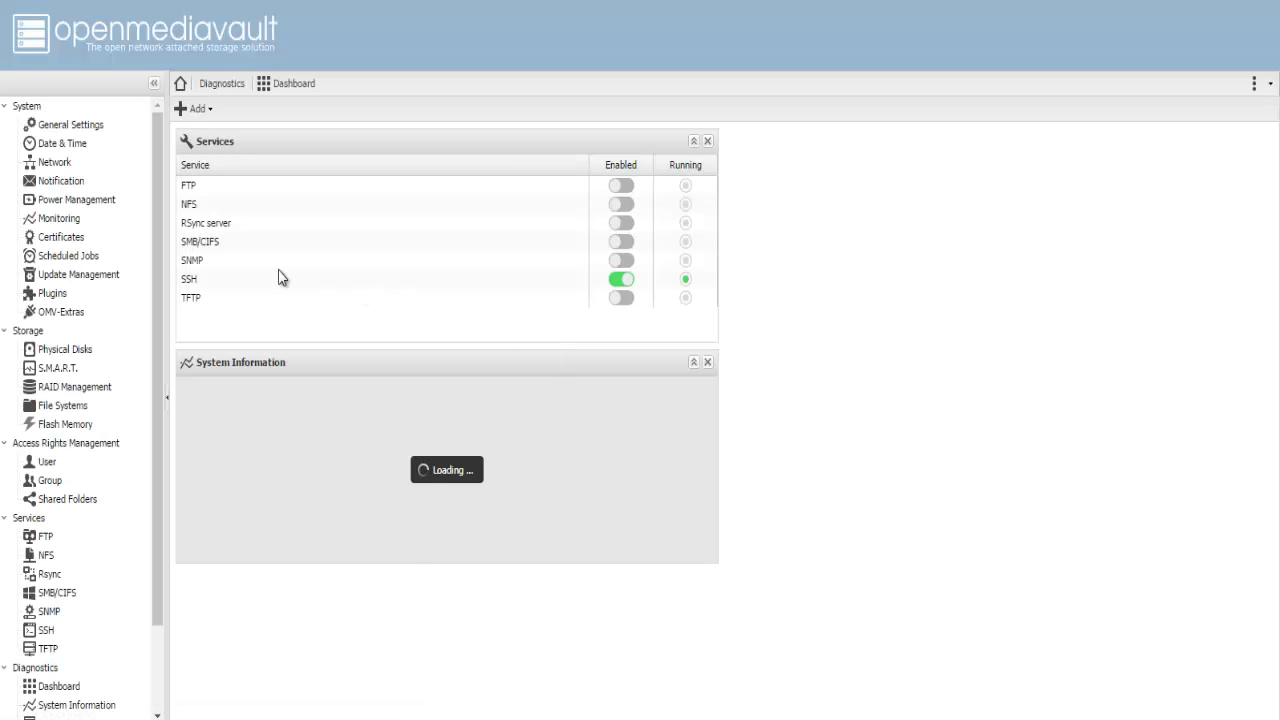
left_click(50, 126)
Step: Set the time zone to Asia/Kolkata on the Date & Time page
left_click(349, 110)
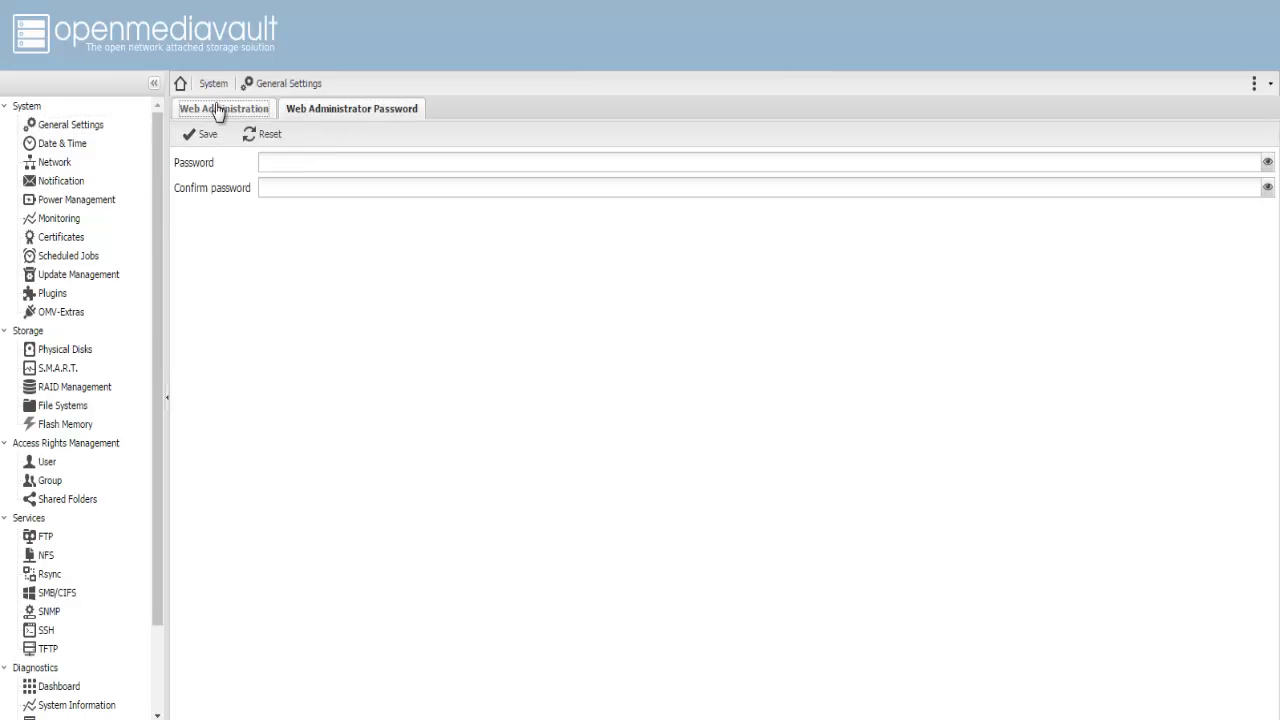
left_click(217, 108)
left_click(58, 145)
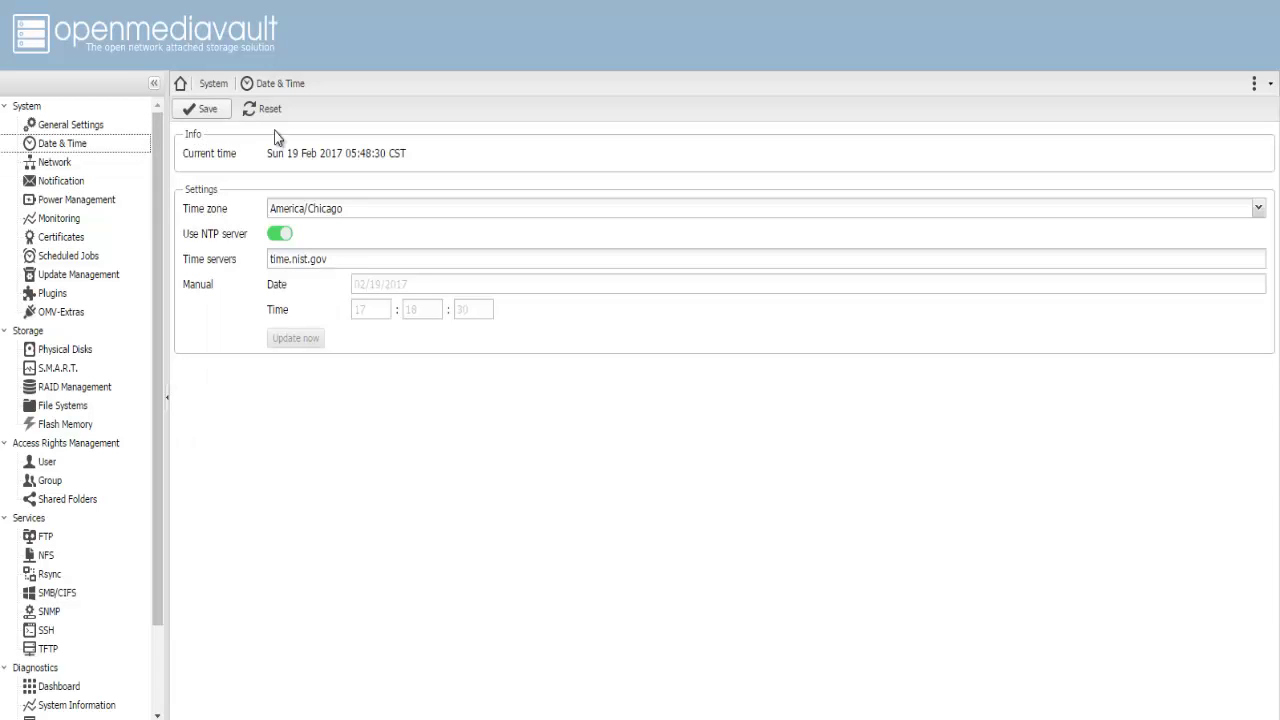
left_click(374, 214)
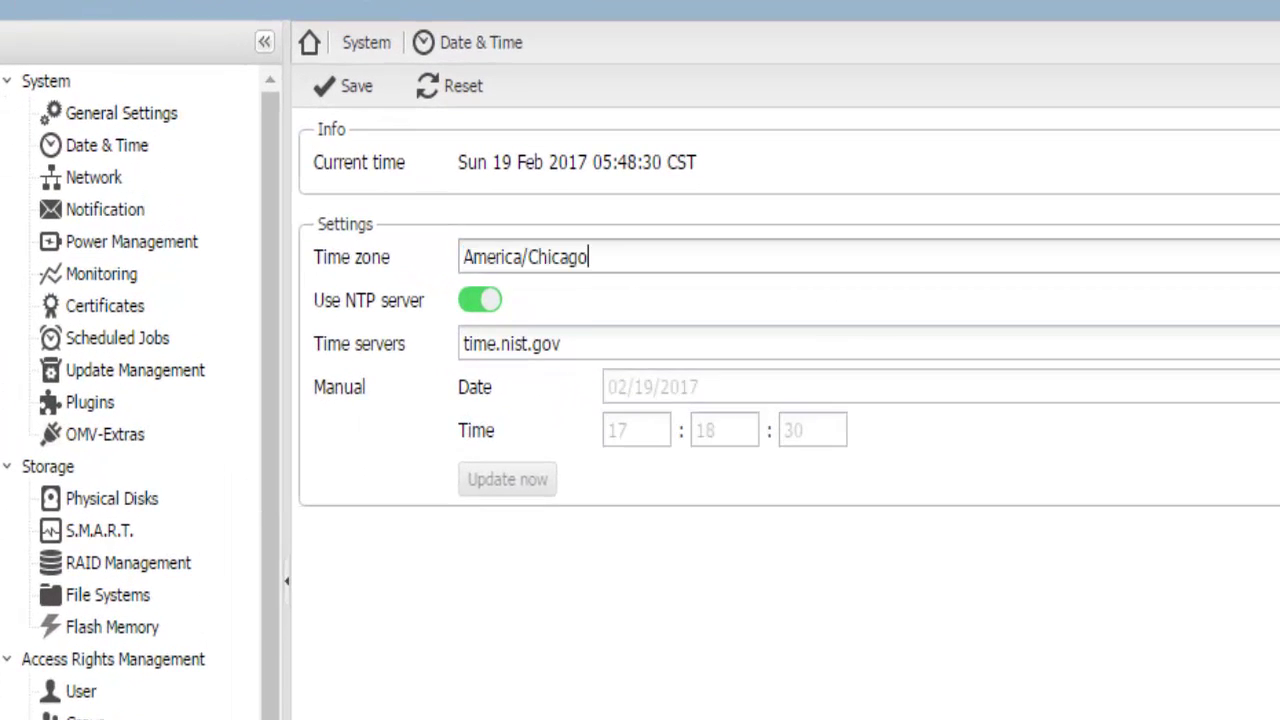
key("Down")
type("kolk")
key("Return")
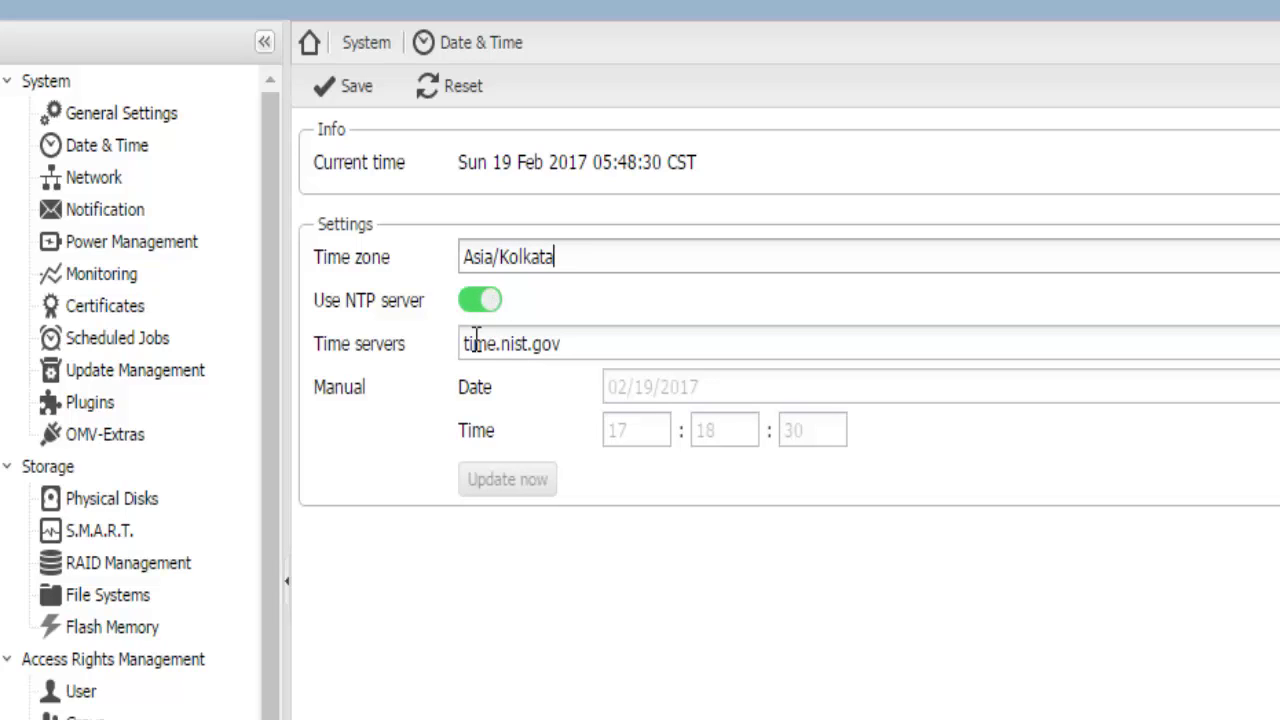
Step: Save and apply the time zone change, then check the current time reads 17:18:51 IST
left_click(358, 88)
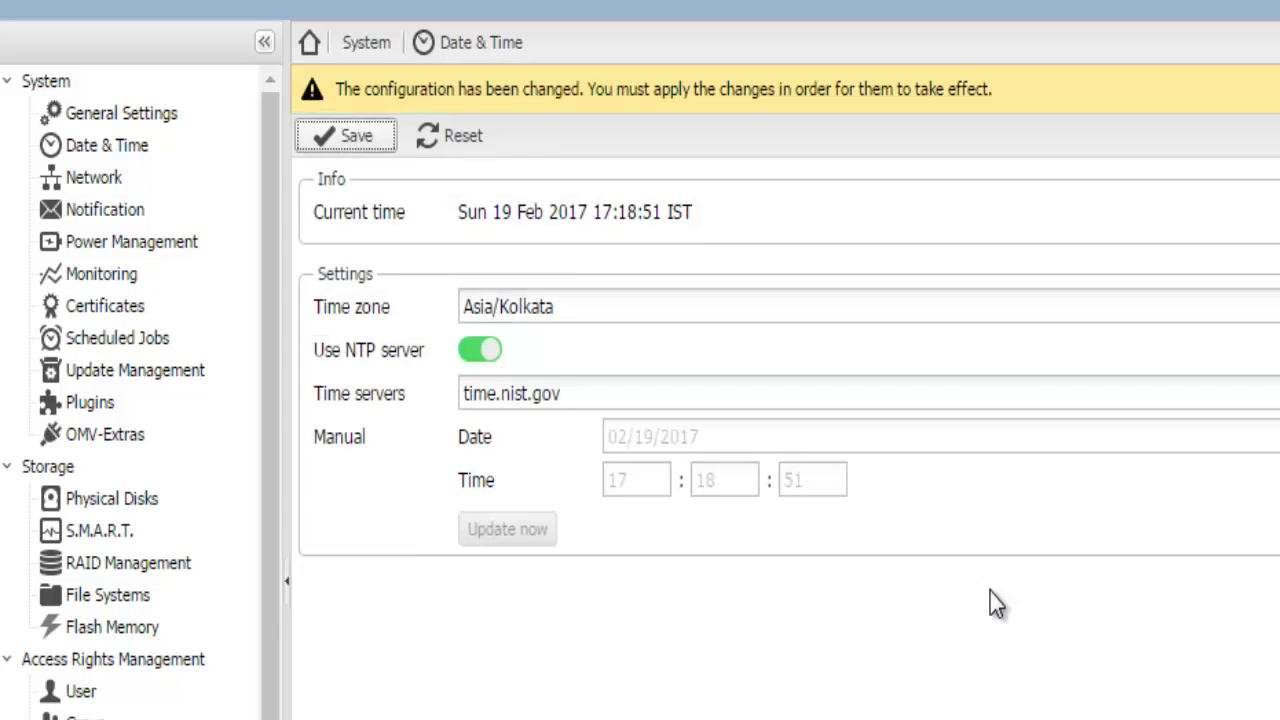
left_click(1204, 108)
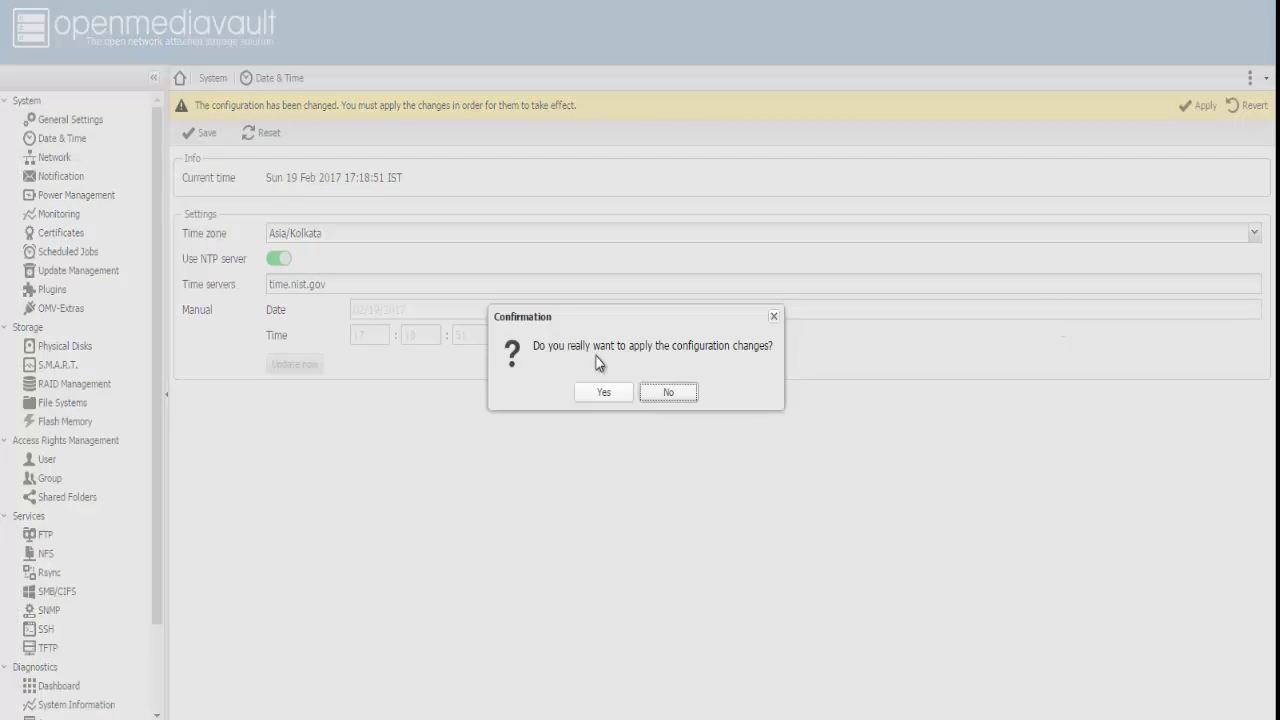
left_click(604, 390)
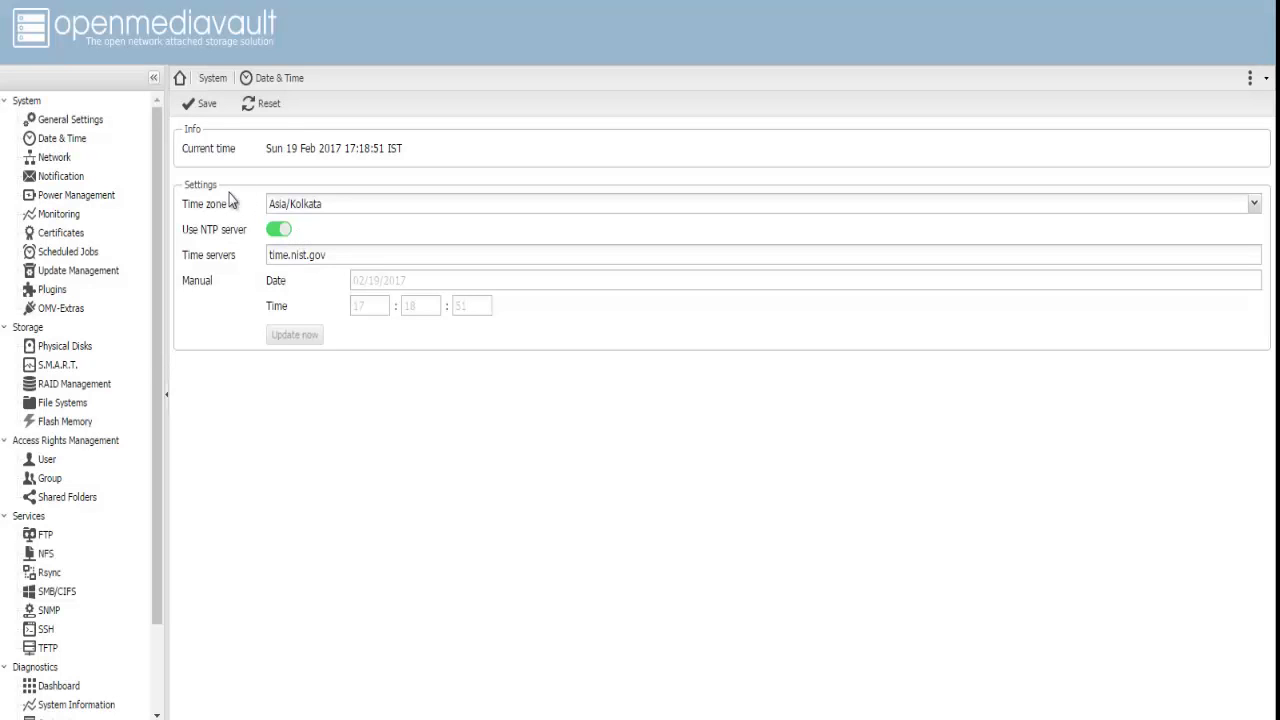
left_click_drag(274, 149, 458, 151)
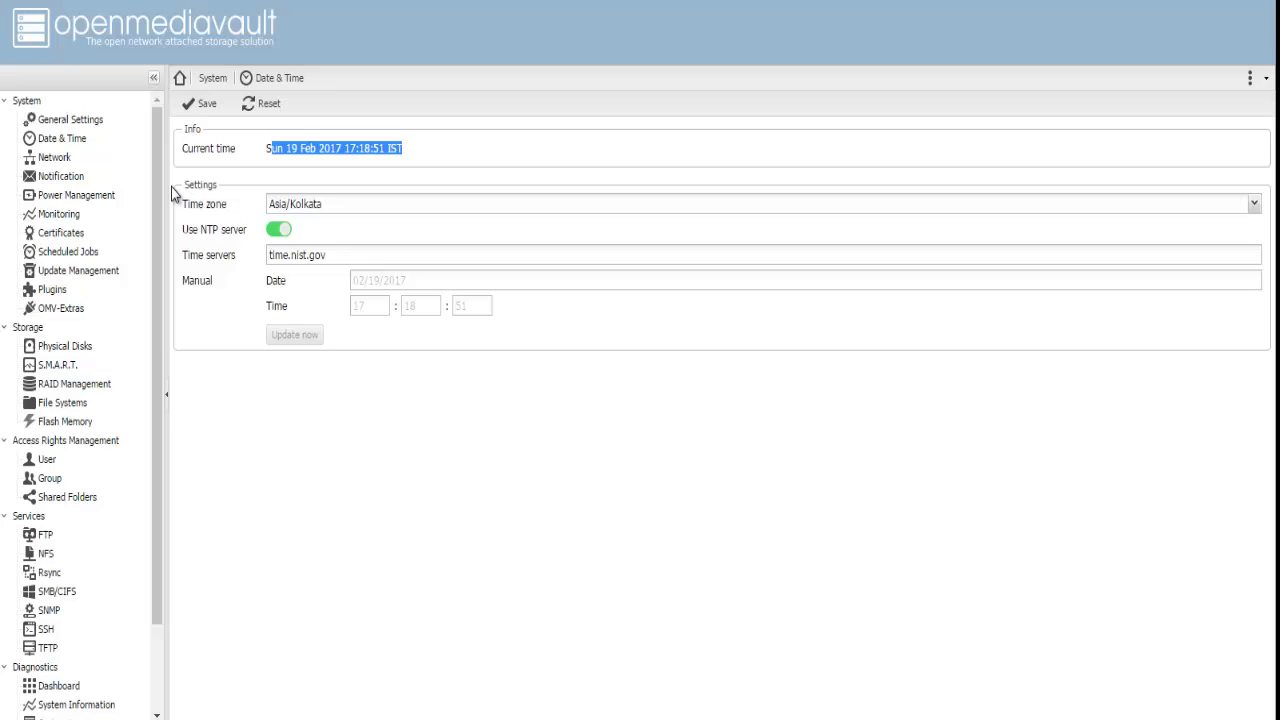
left_click_drag(266, 150, 398, 152)
Step: Change the hostname from OpenMediaVault to PIOMVNAS1, then save and apply it
left_click(44, 160)
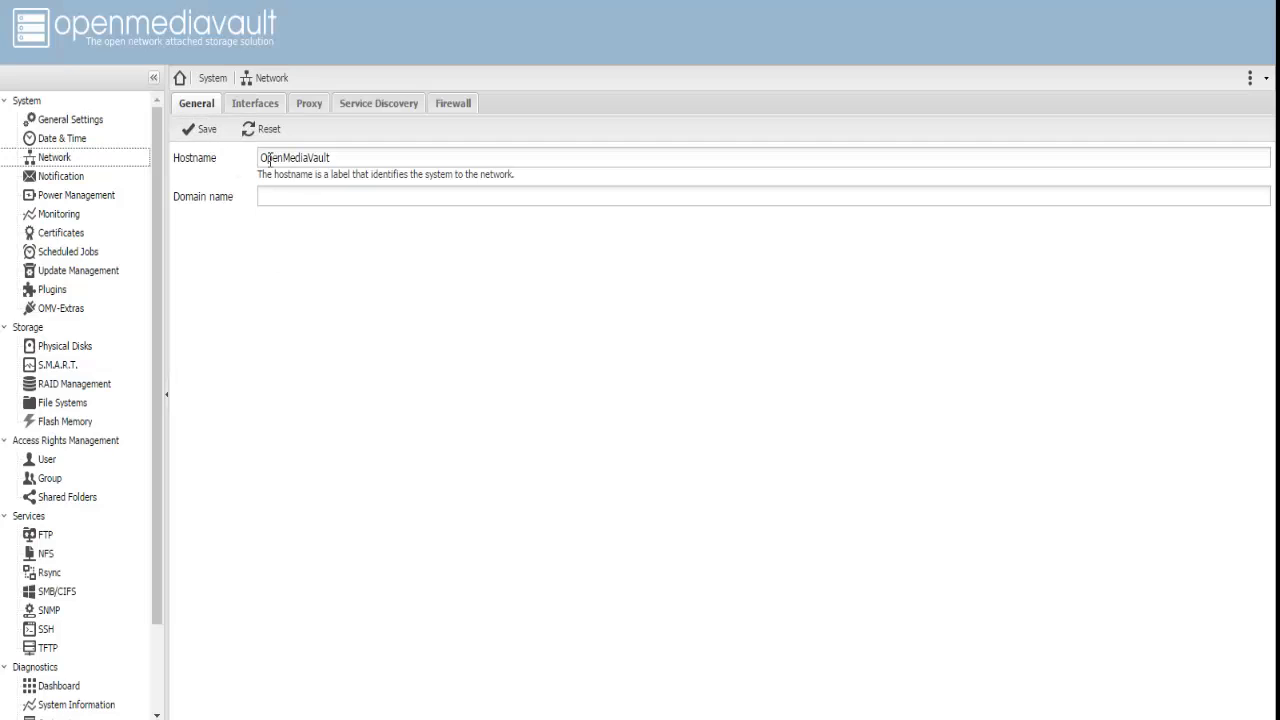
left_click_drag(346, 158, 168, 148)
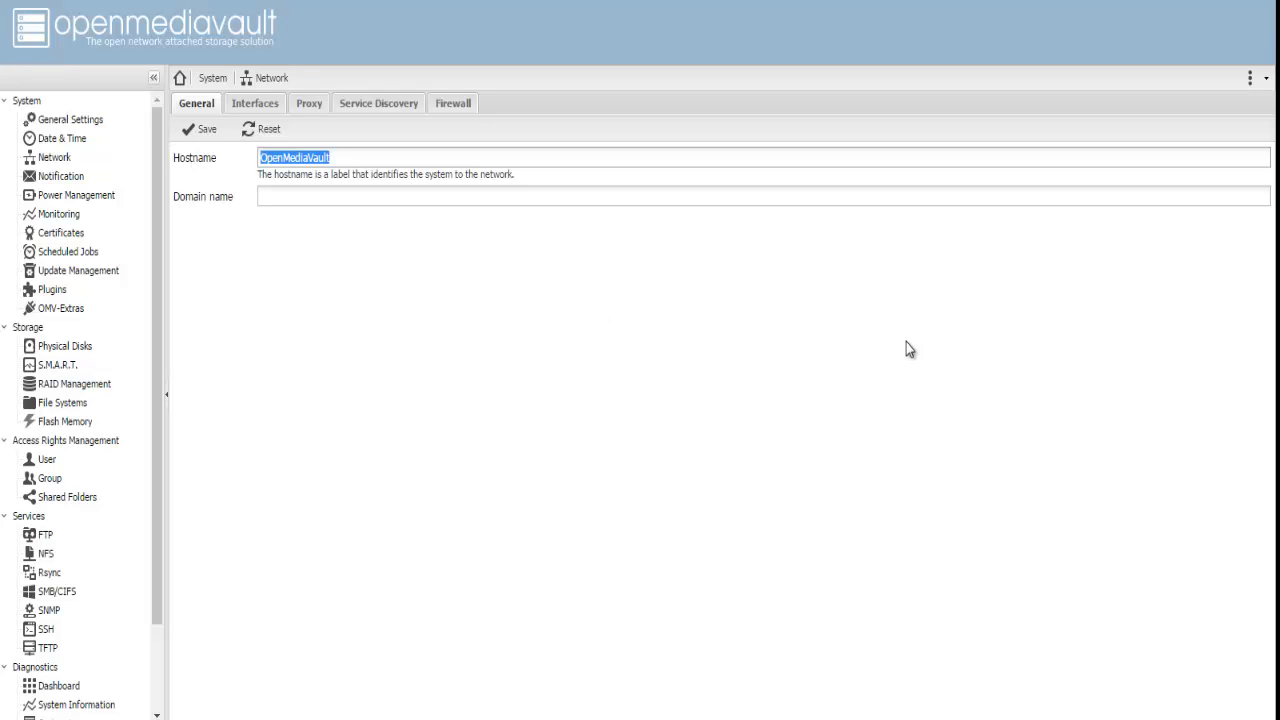
type("PIOMVNAS1")
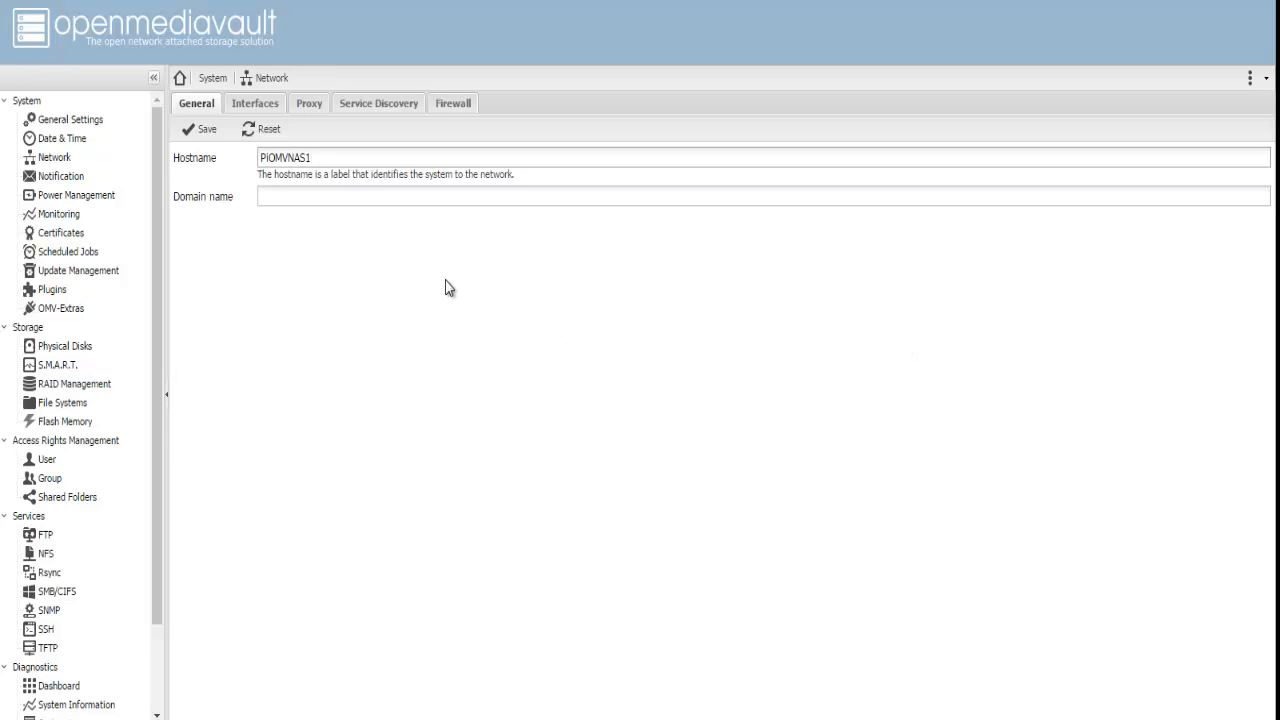
left_click(199, 129)
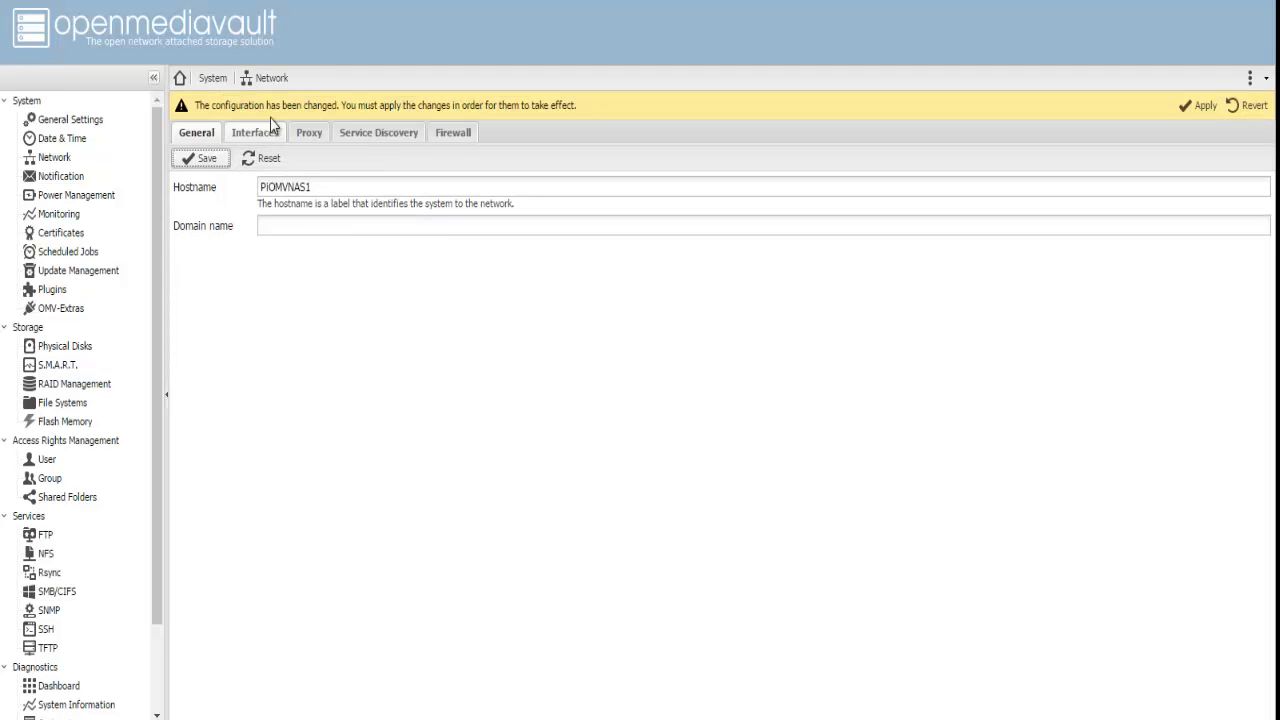
left_click(1200, 105)
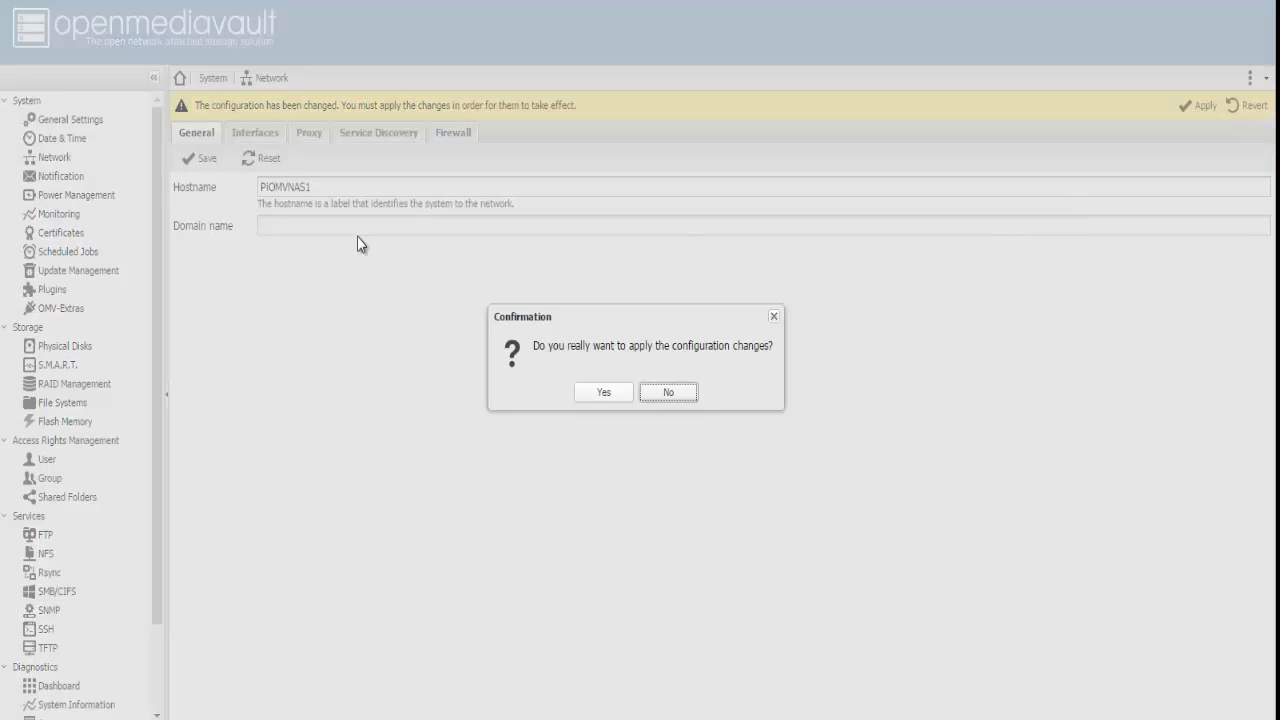
left_click(606, 393)
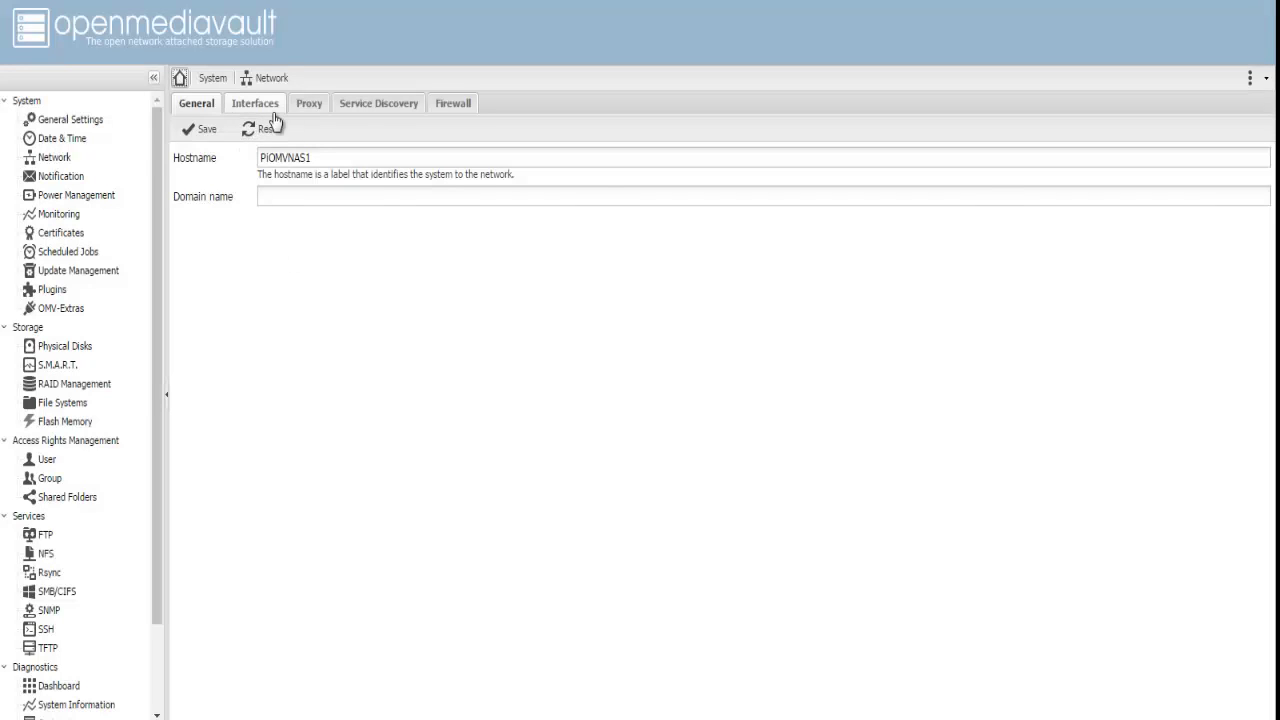
left_click(262, 105)
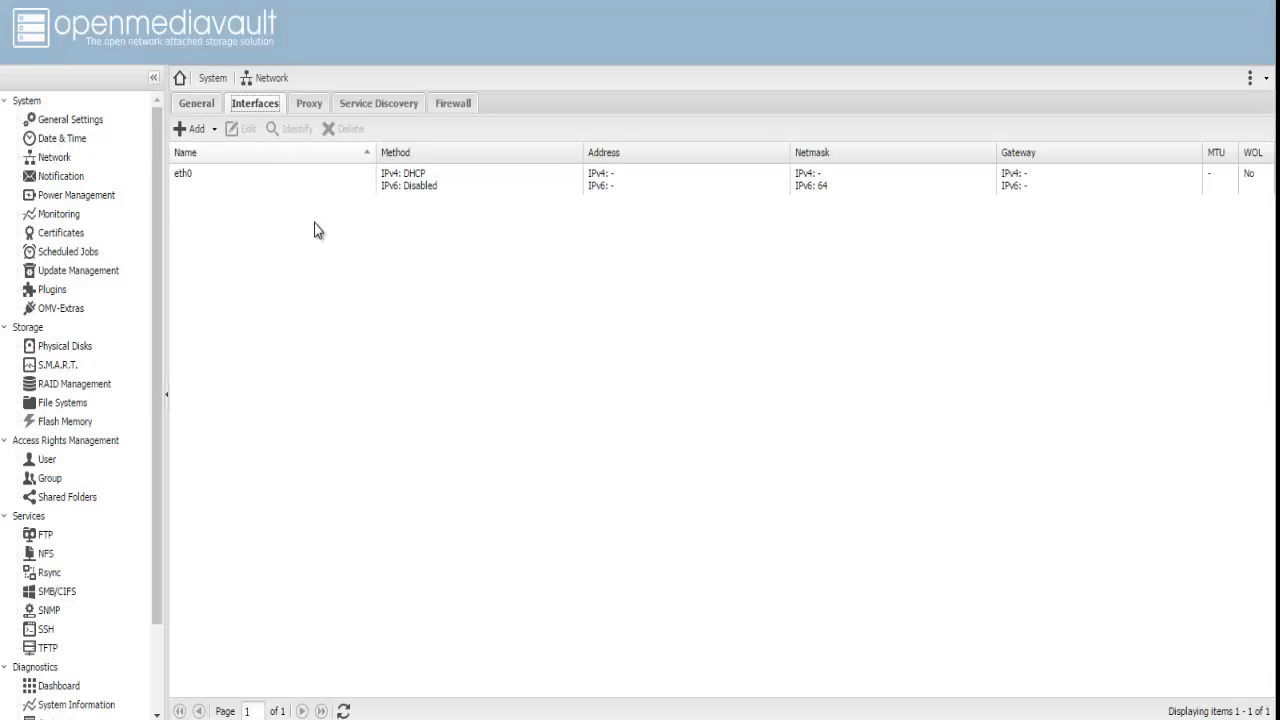
Step: Edit eth0 and switch its IPv4 method to Static
left_click(189, 184)
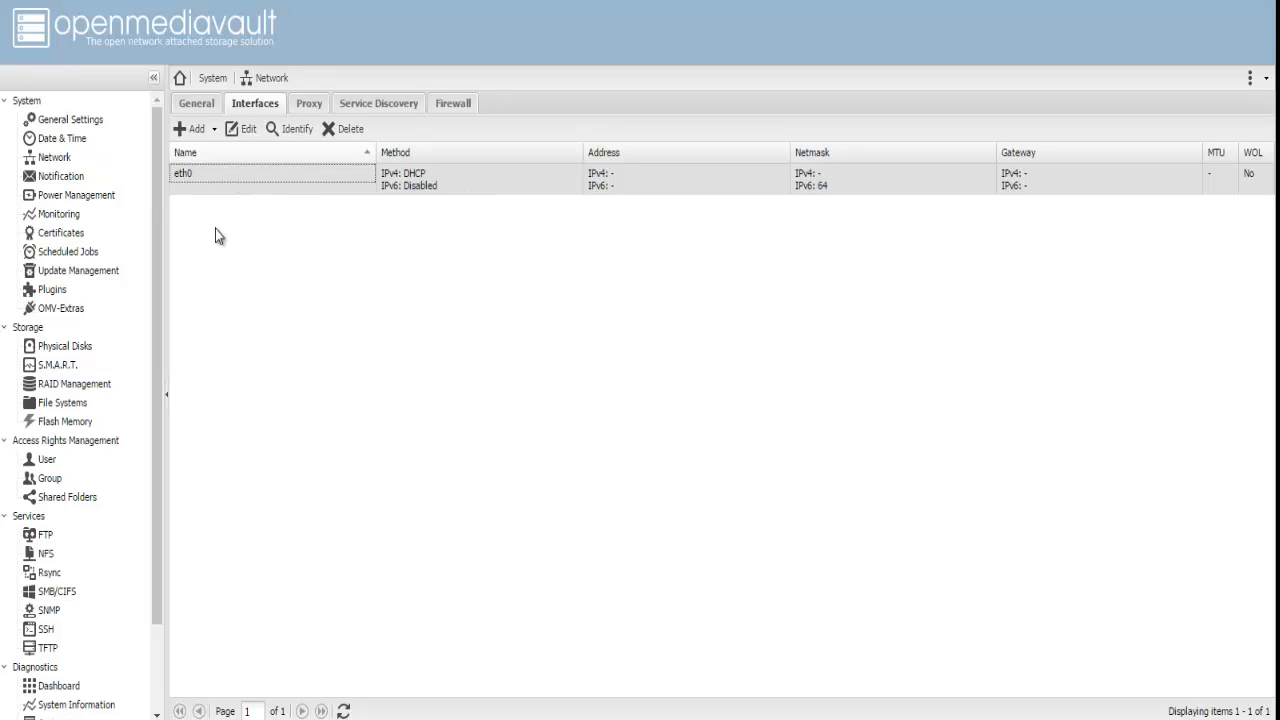
left_click(243, 129)
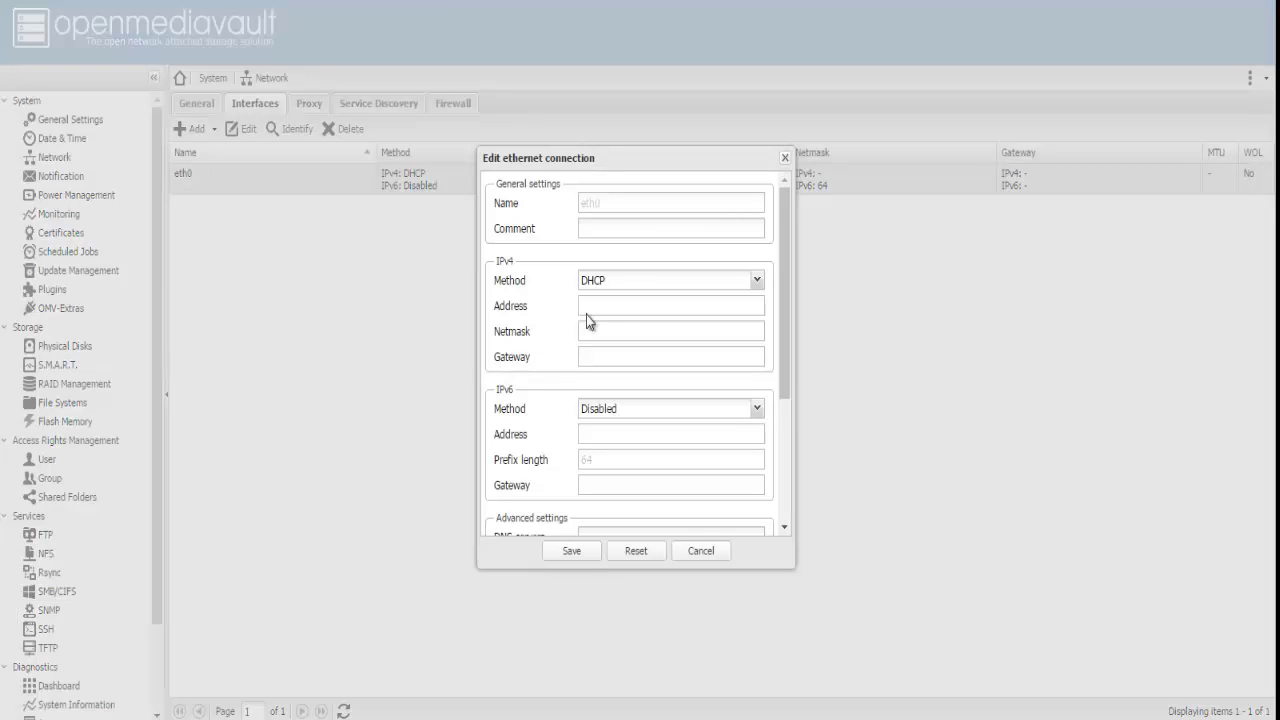
left_click(615, 282)
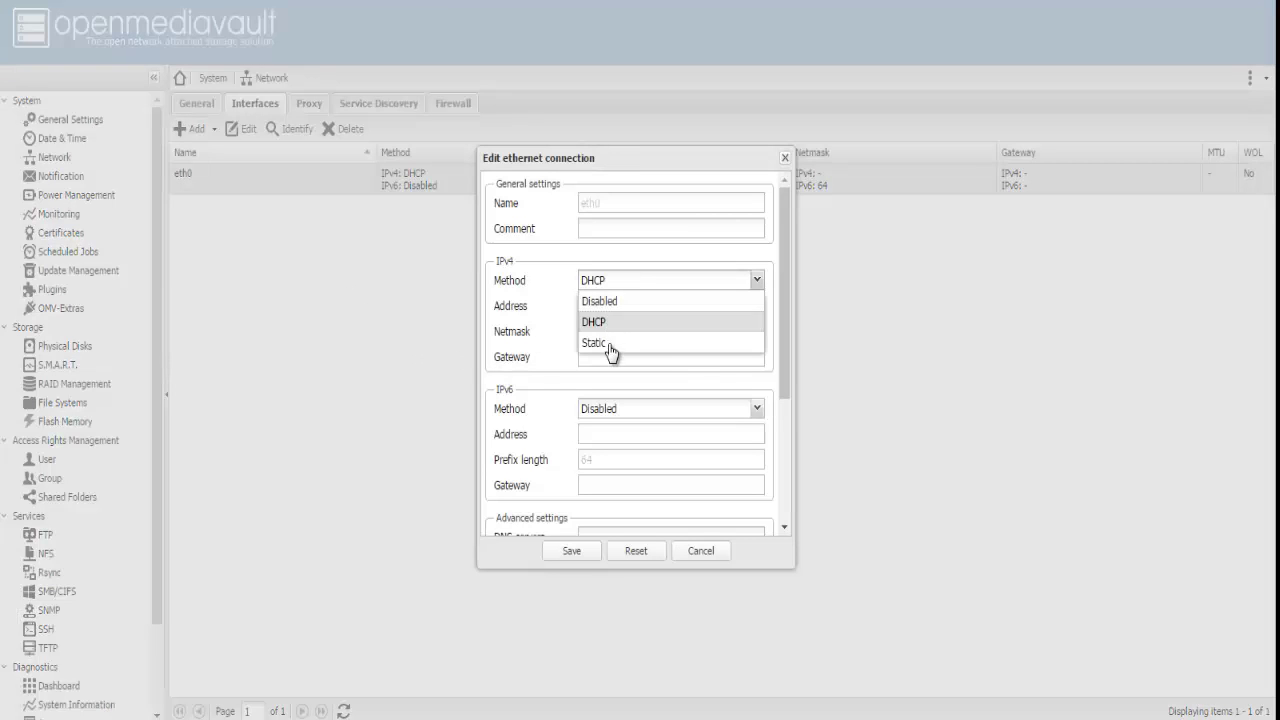
left_click(611, 345)
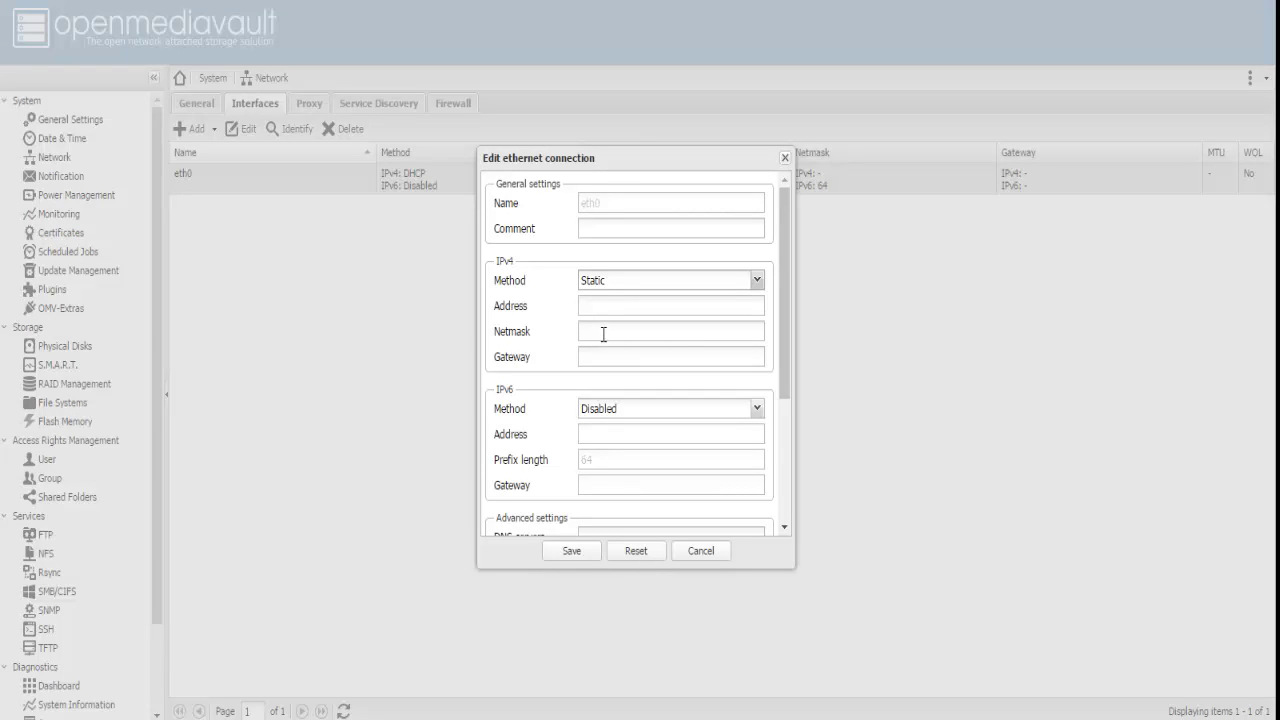
Step: Enter address 192.168.0.20, netmask 255.255.255.0 and gateway 192.168.0.1
left_click(617, 306)
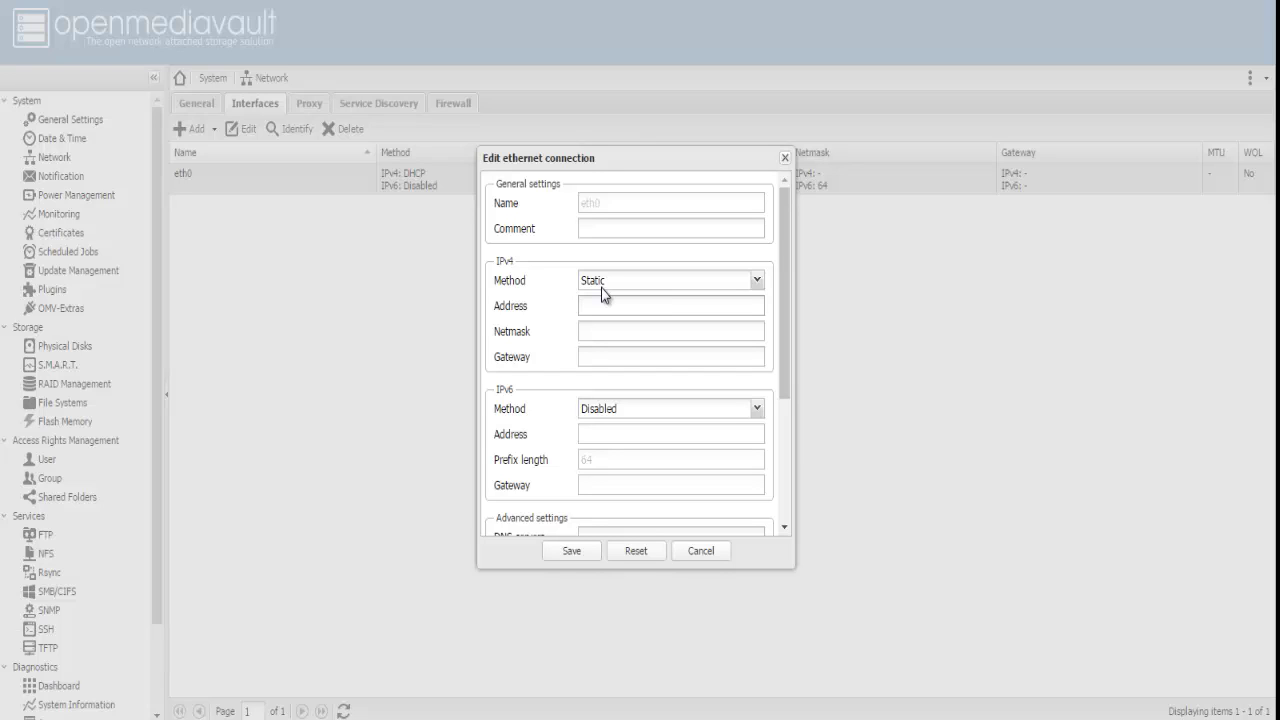
type("192.1")
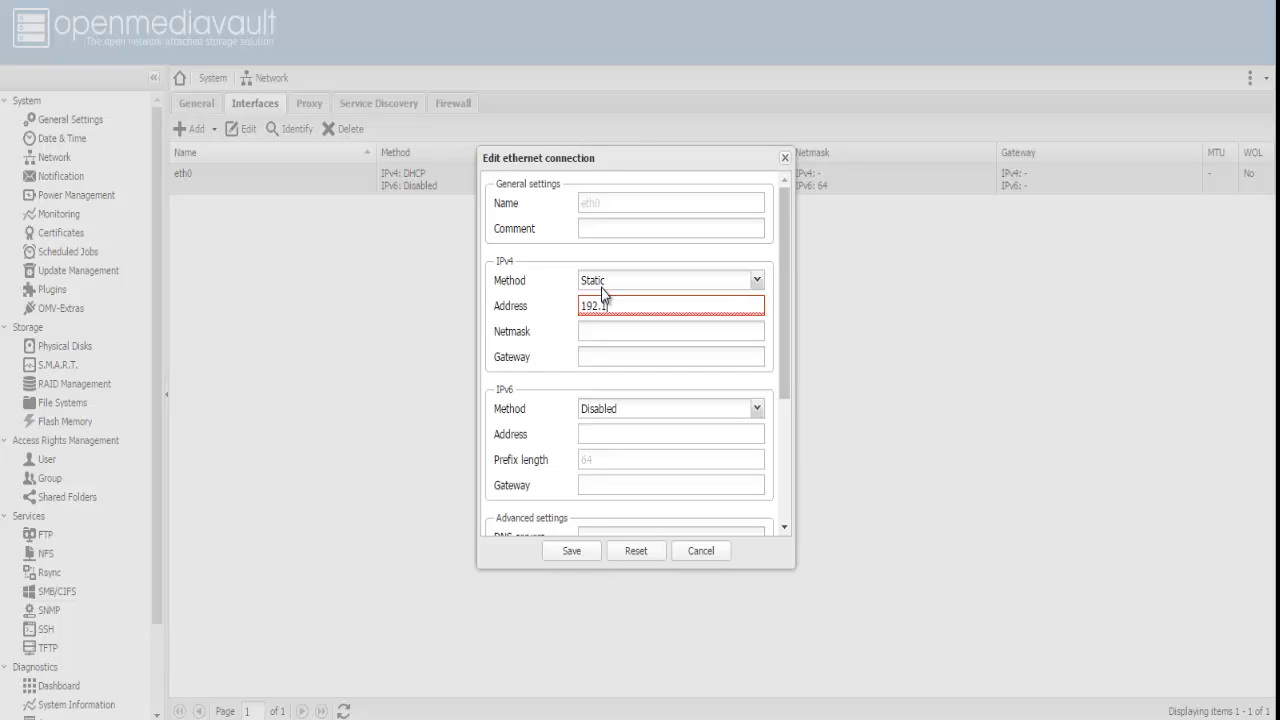
type("68.0.20")
left_click(623, 328)
type("25525525")
key("BackSpace")
key("BackSpace")
key("BackSpace")
key("BackSpace")
key("BackSpace")
key("BackSpace")
type("5.255.255.20")
left_click(643, 365)
type("192.168.01")
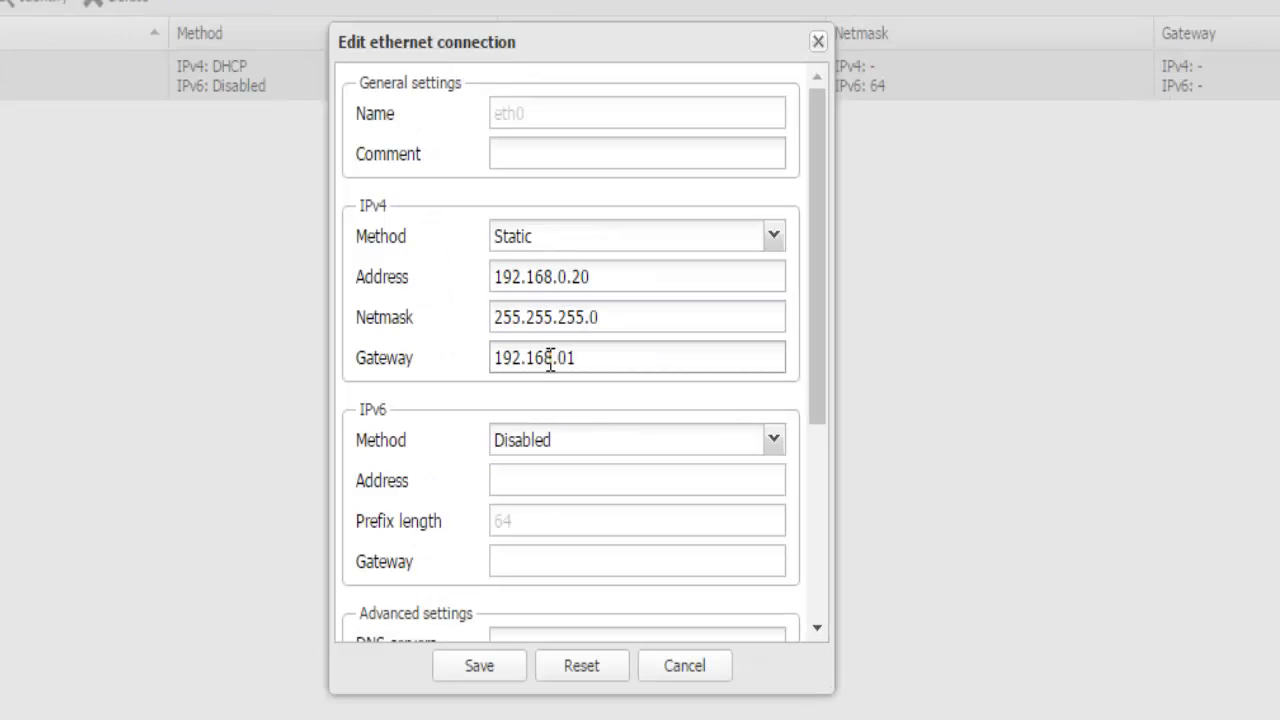
key("BackSpace")
type(".1")
Step: Set DNS server 192.168.0.1 and save the eth0 settings
scroll(643, 431, "down", 5)
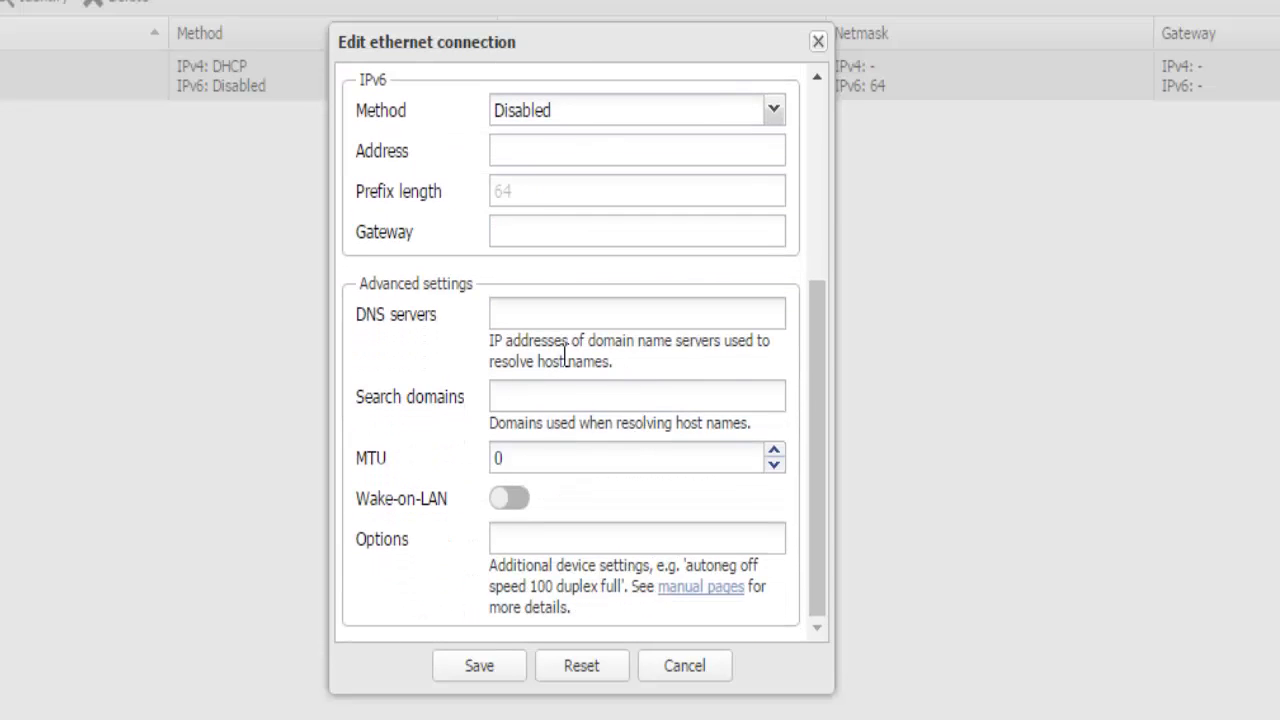
left_click(531, 314)
type("192.168.0.1")
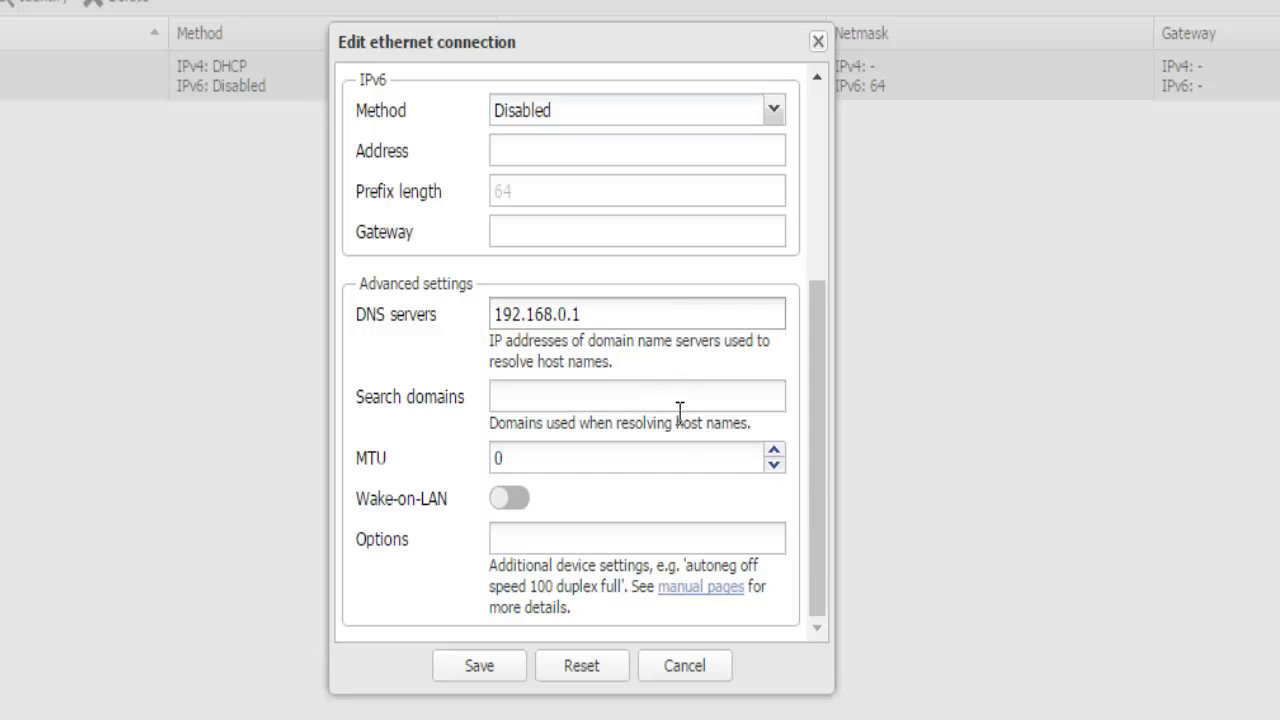
scroll(493, 484, "up", 5)
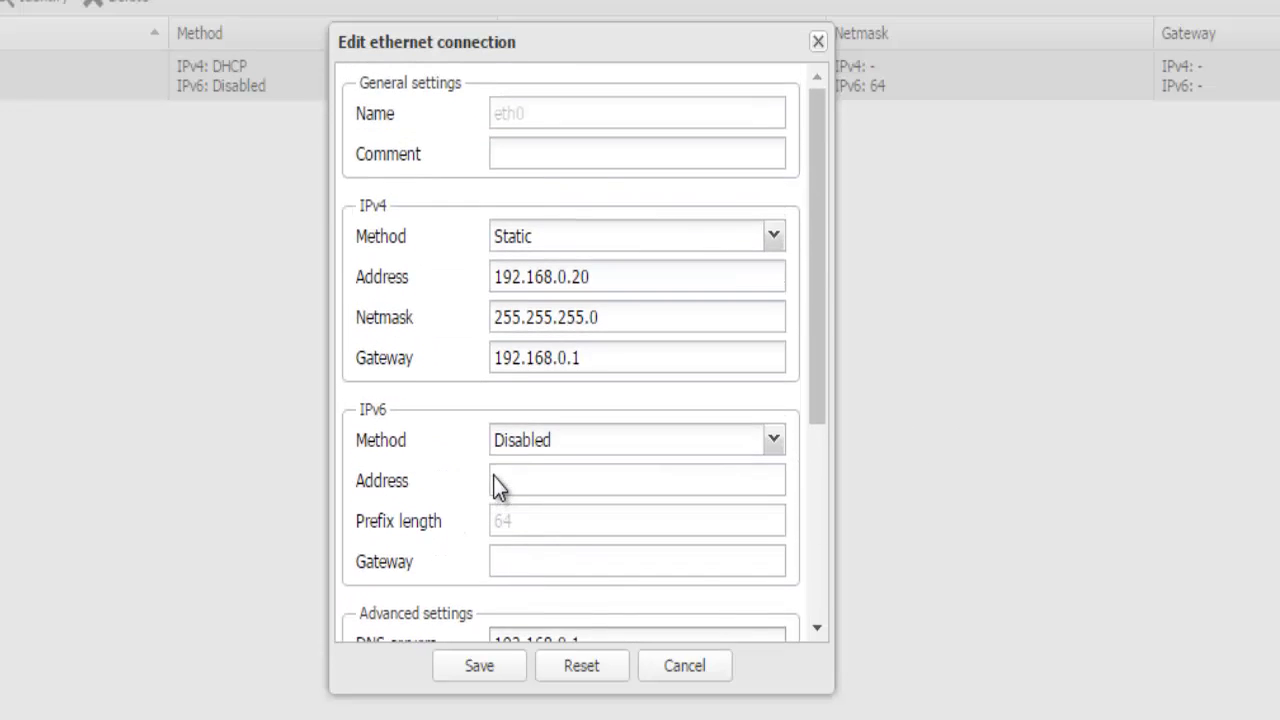
scroll(480, 510, "down", 5)
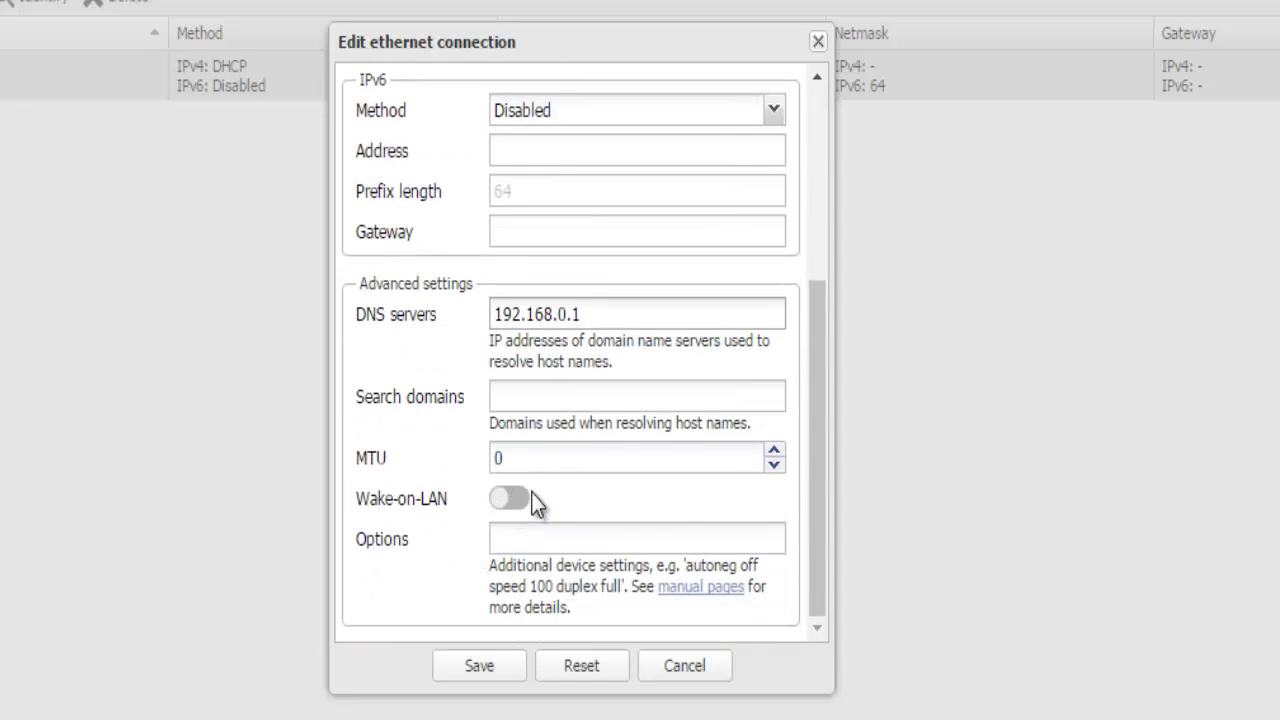
scroll(549, 266, "up", 5)
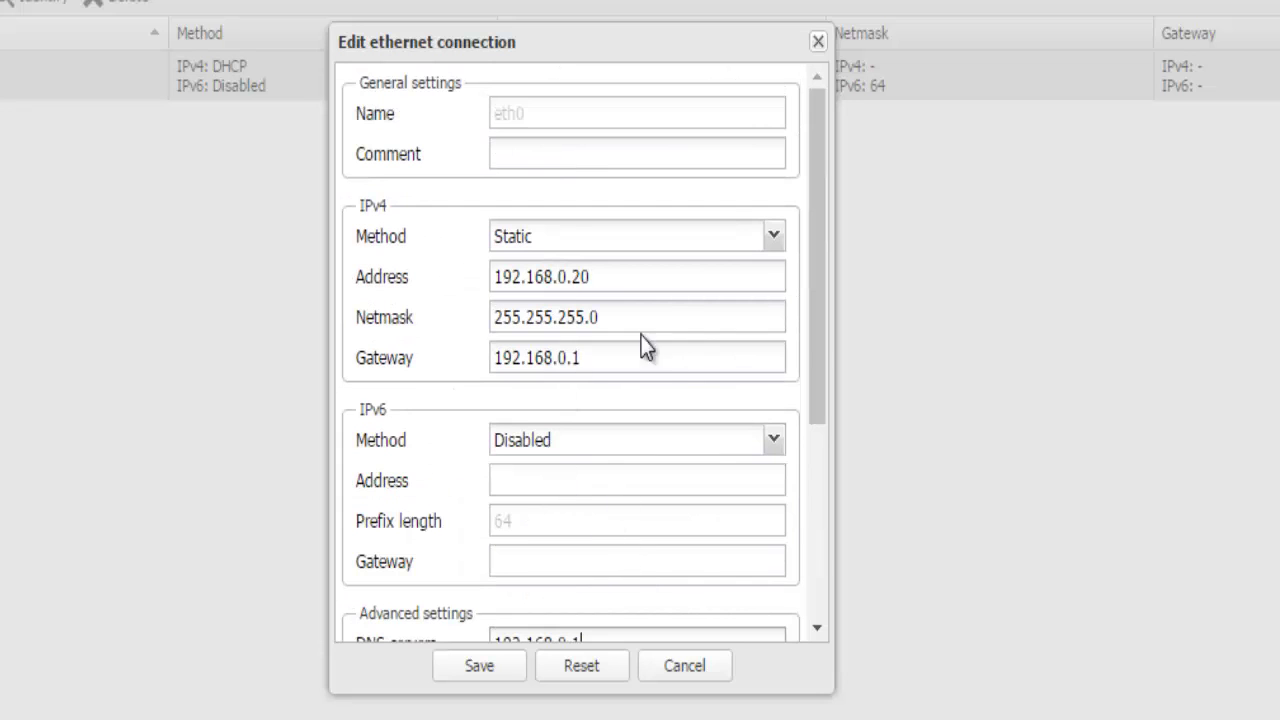
left_click(501, 674)
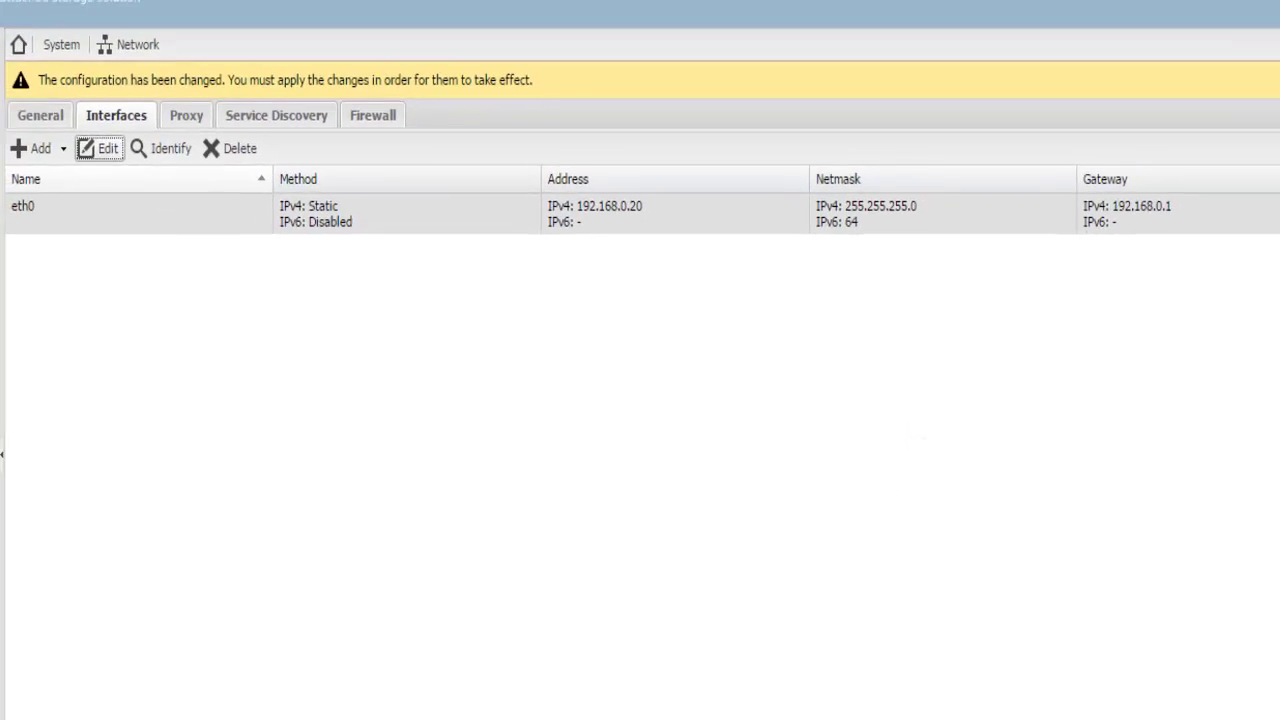
Step: Apply the network change and dismiss the communication failure error
left_click(1279, 80)
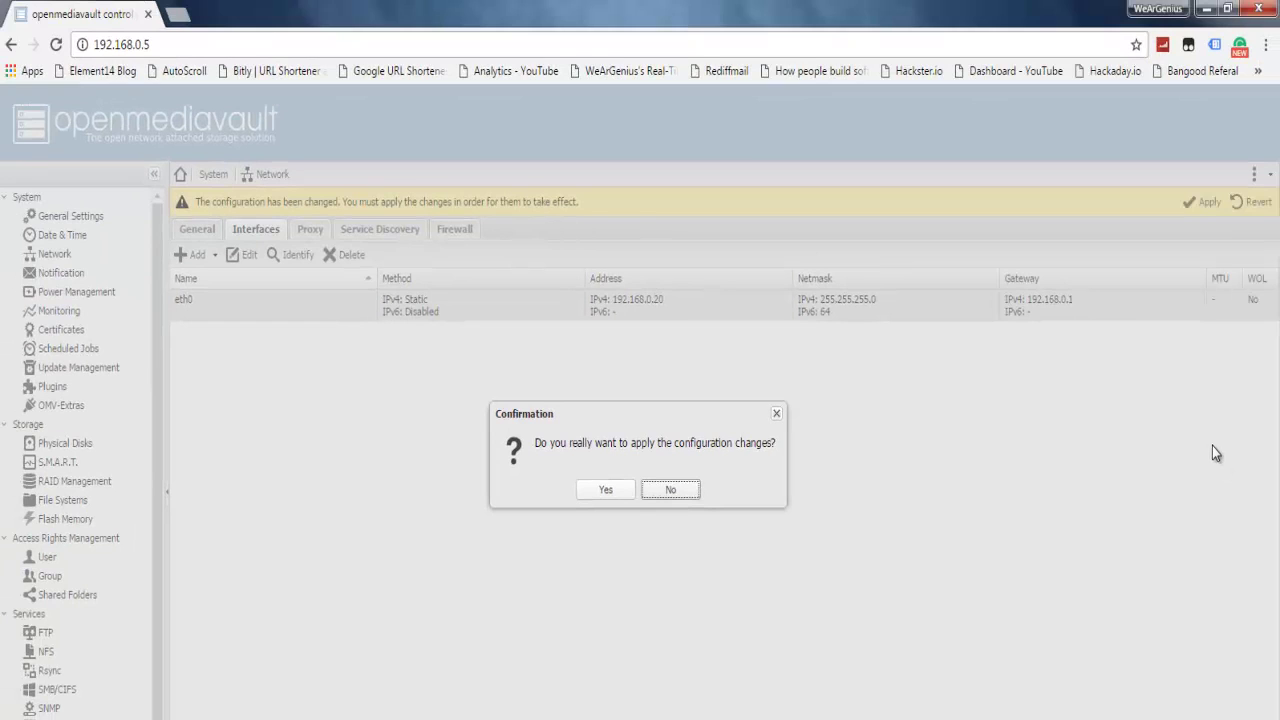
left_click(606, 489)
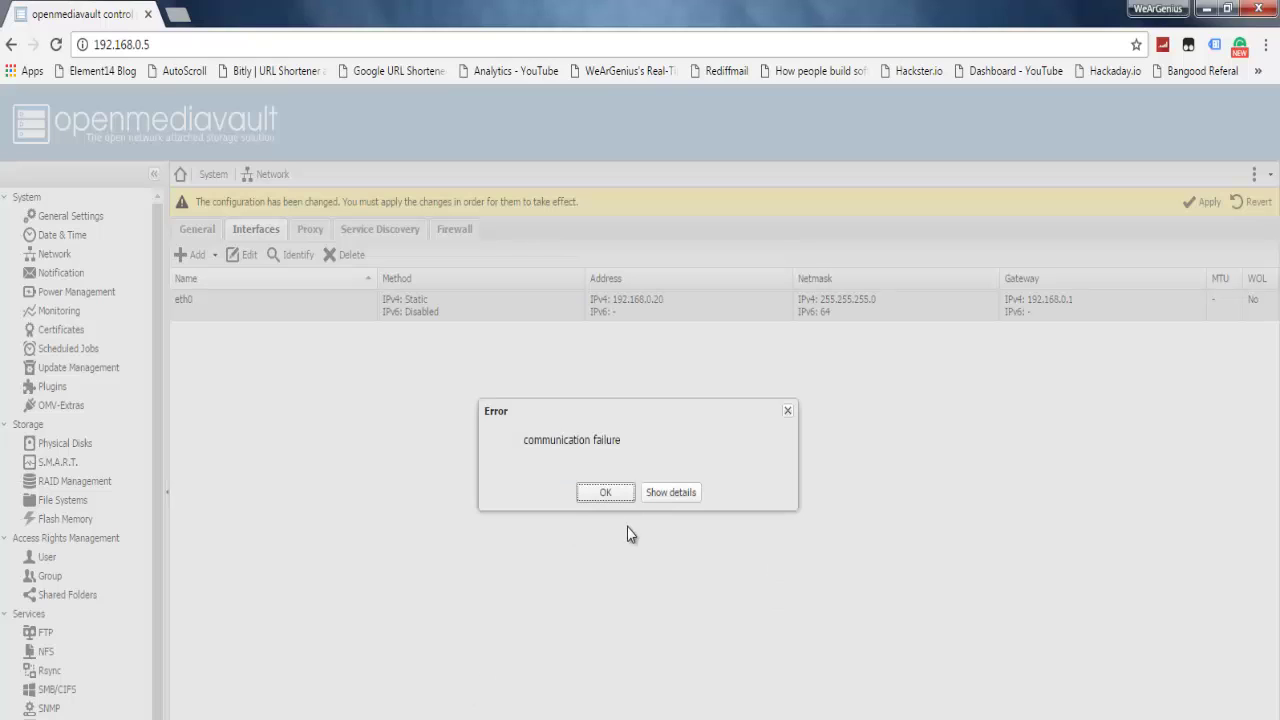
left_click(612, 492)
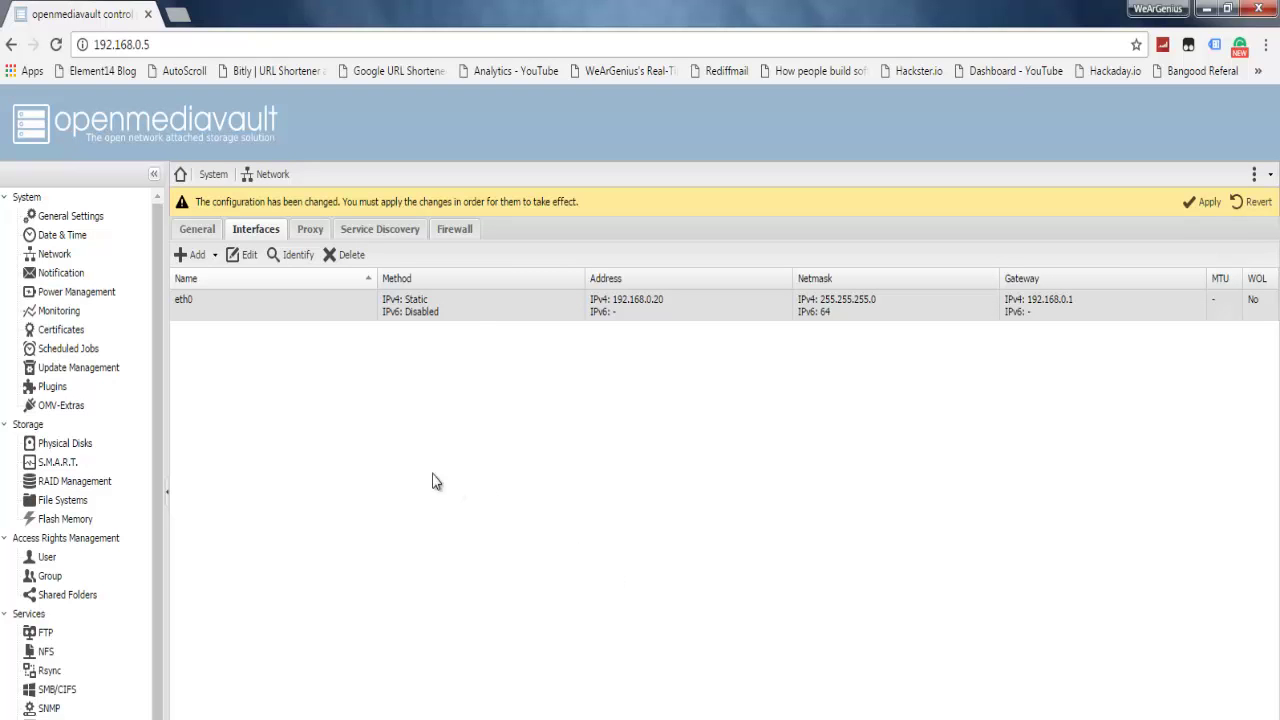
Step: Point the browser to the new address 192.168.0.20
left_click_drag(152, 45, 145, 44)
type("20")
key("Return")
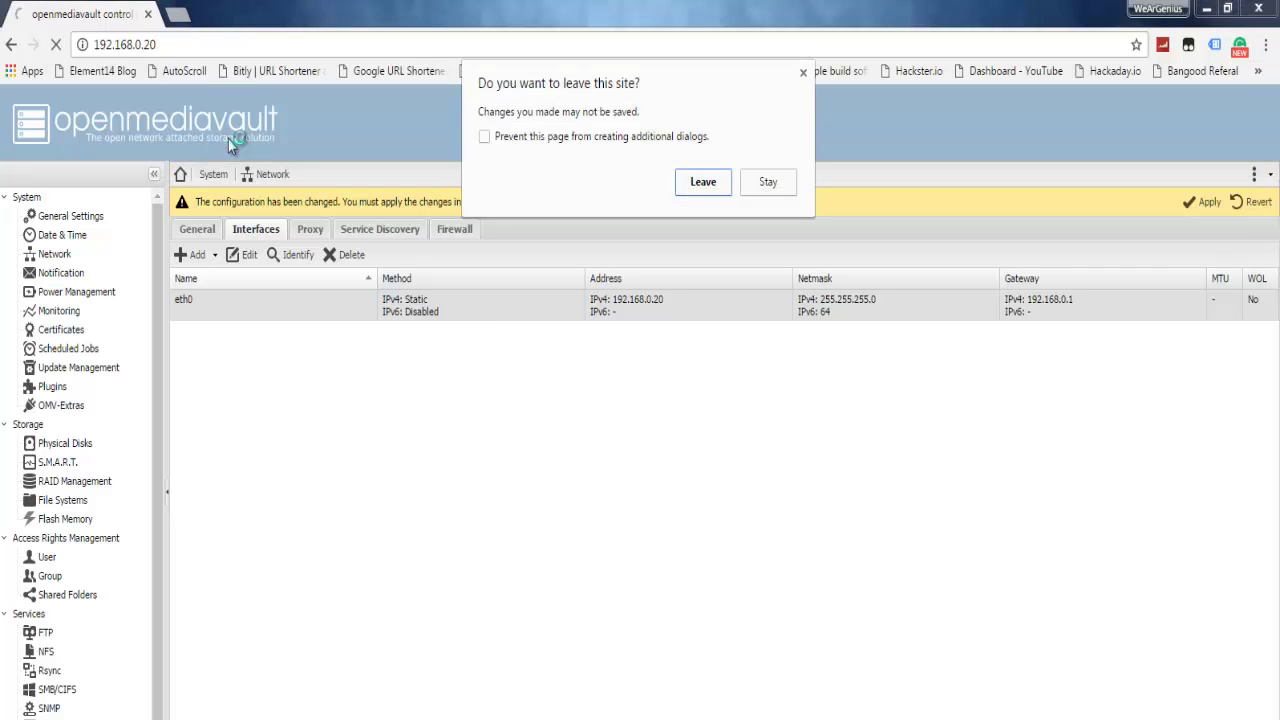
Step: Leave the old page, log back in as admin at 192.168.0.20, and open Network settings
left_click(690, 184)
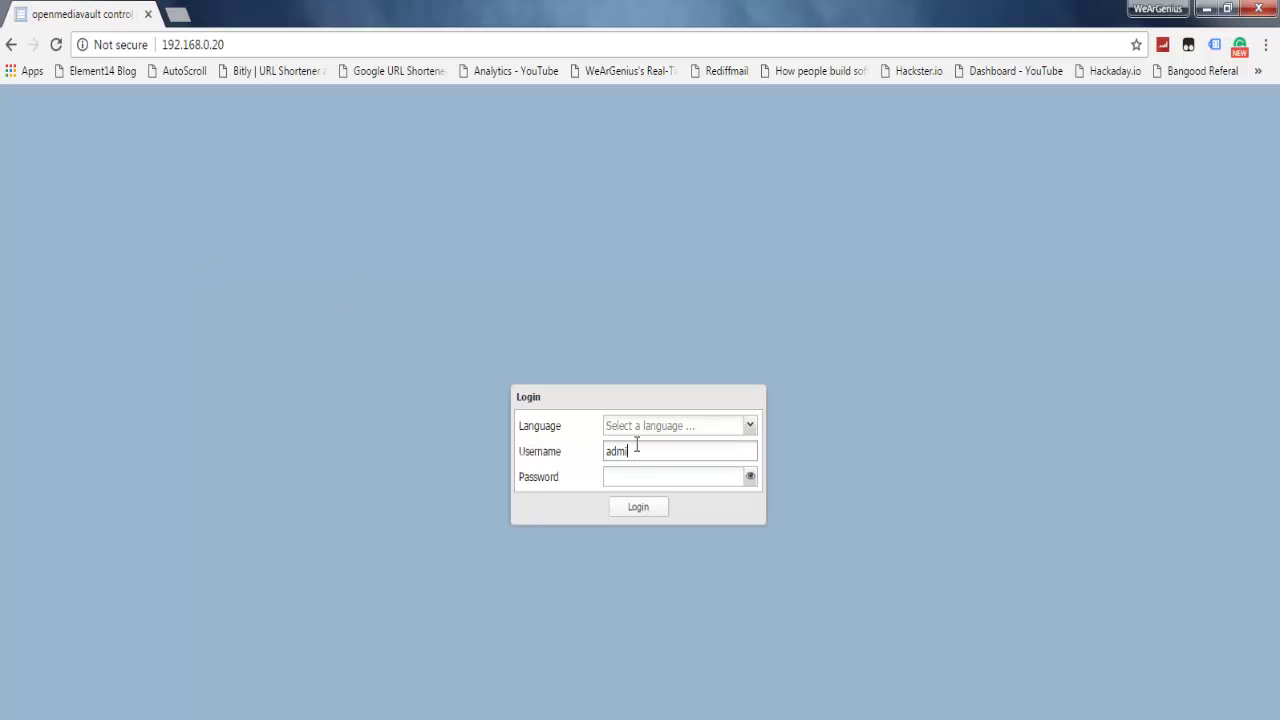
key("Tab")
key("Return")
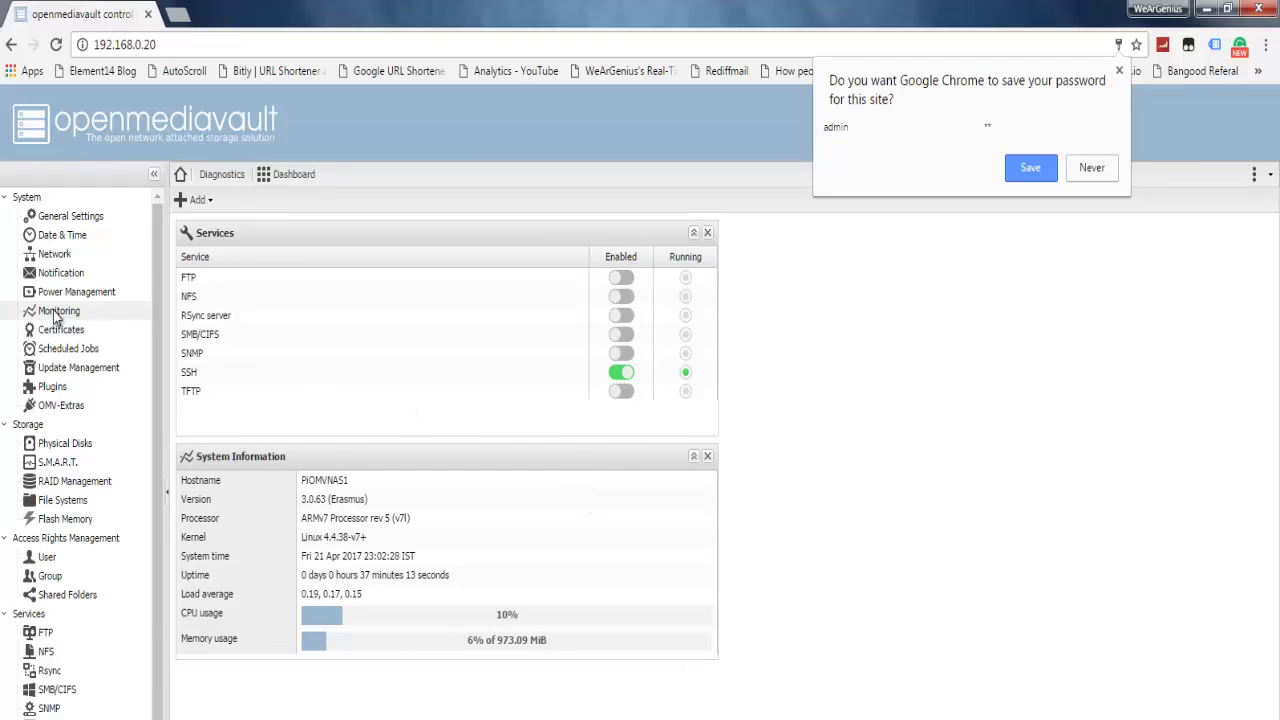
left_click(56, 256)
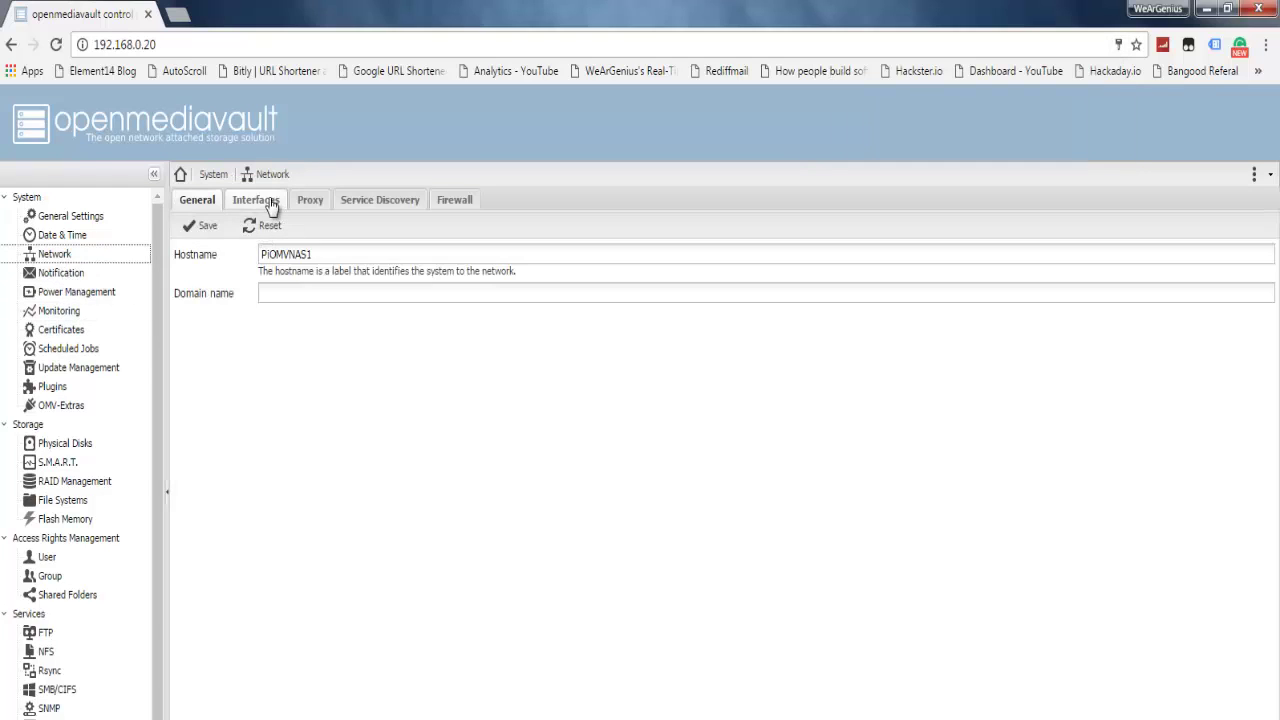
Step: Review the Network Interfaces, Proxy, Service Discovery and Firewall tabs, then go to Notification settings
left_click(256, 201)
left_click(310, 201)
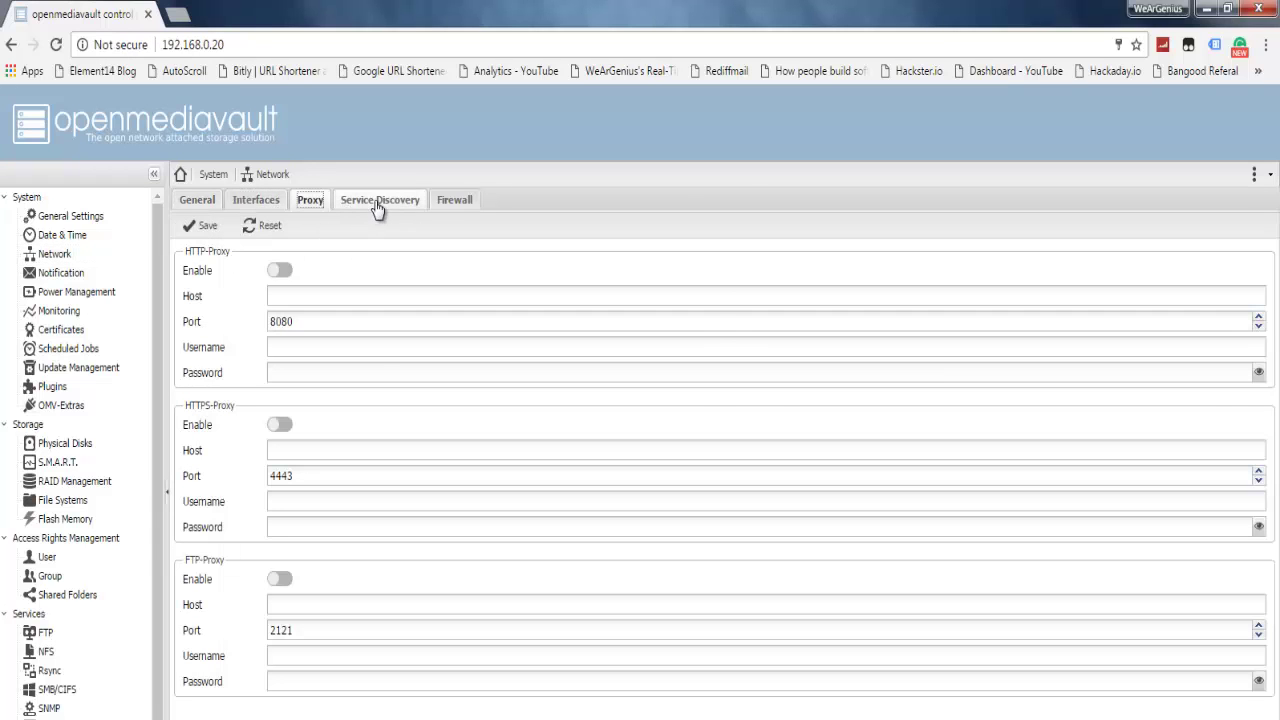
left_click(379, 201)
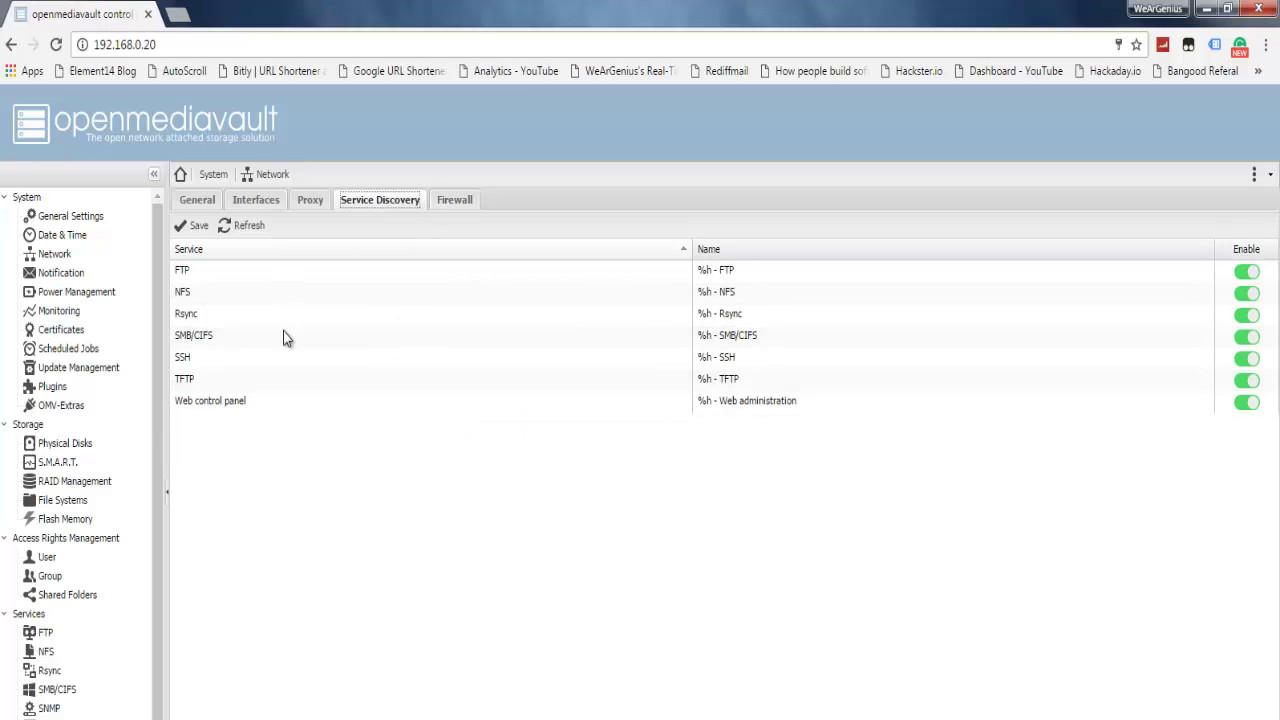
left_click(455, 200)
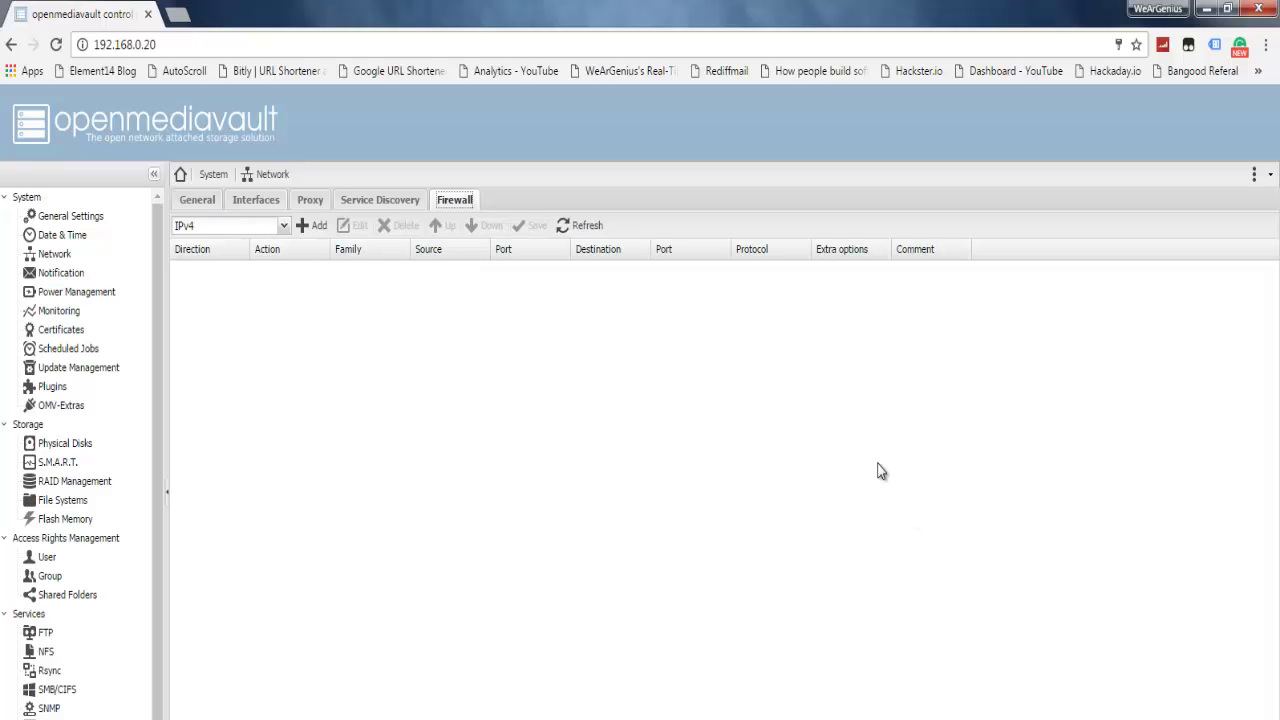
left_click(64, 278)
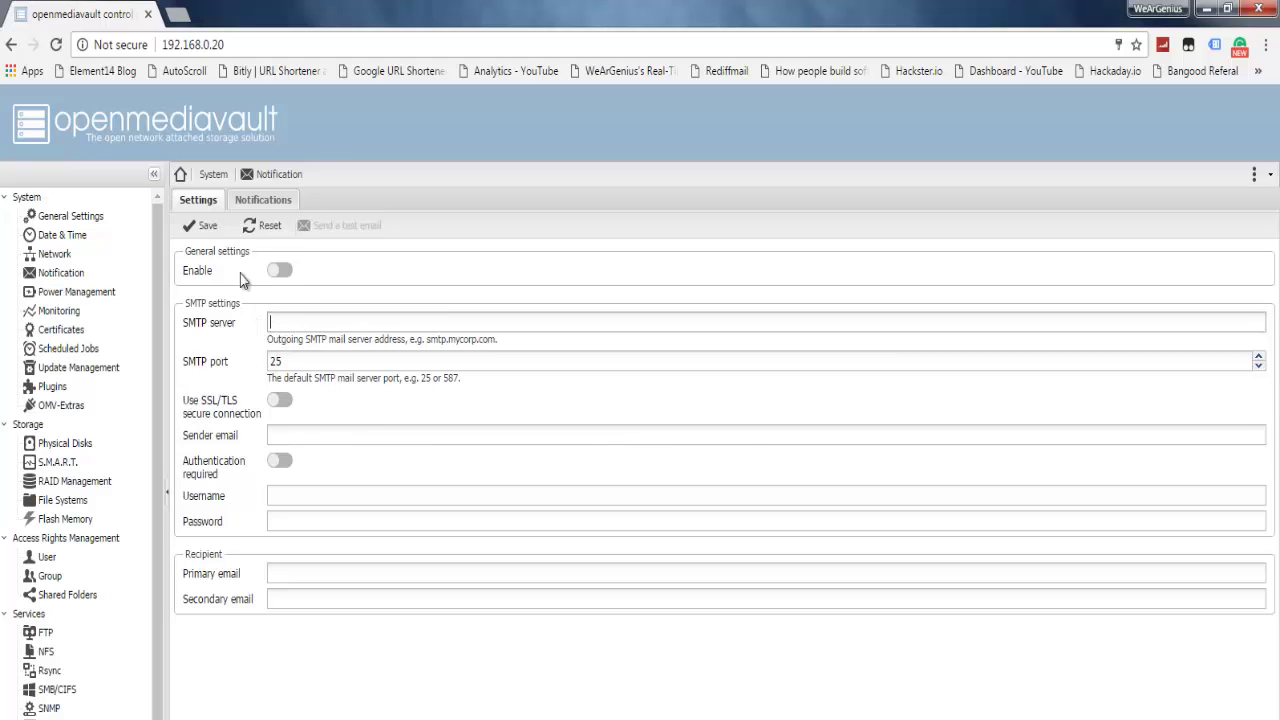
Step: Review the notification types, including S.M.A.R.T. and Software RAID, then go to Power Management
left_click(268, 200)
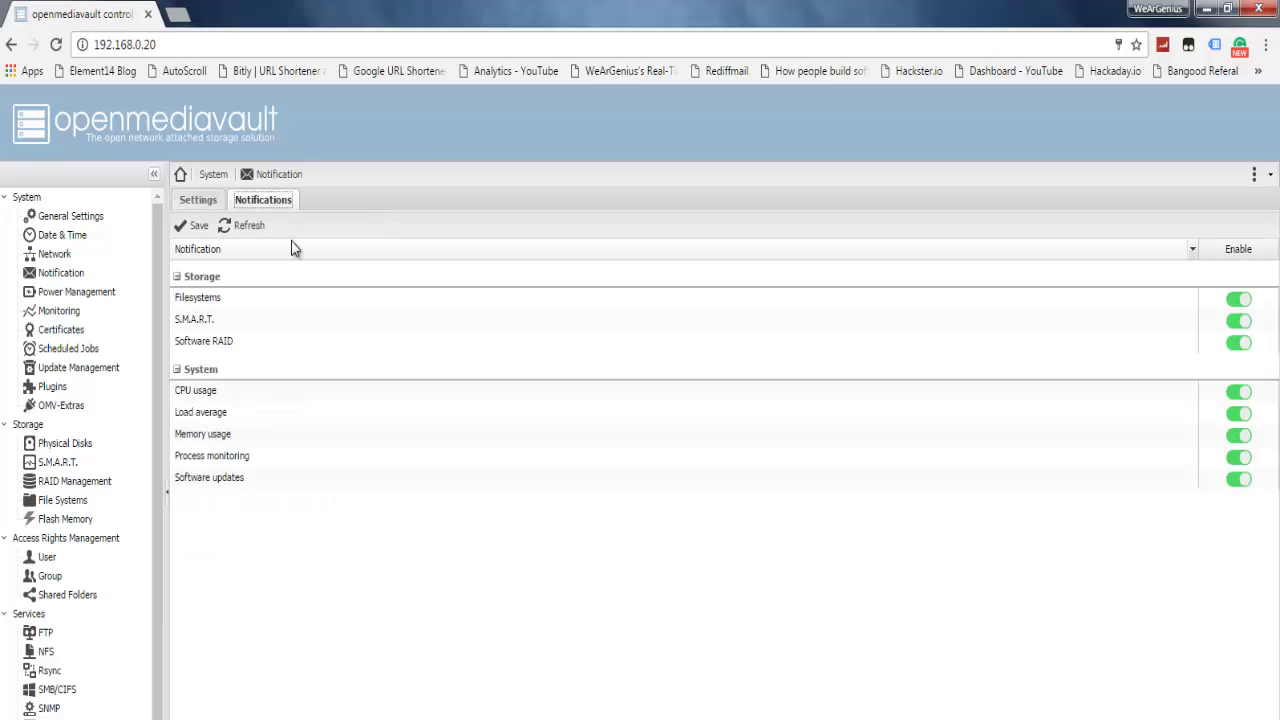
left_click(233, 324)
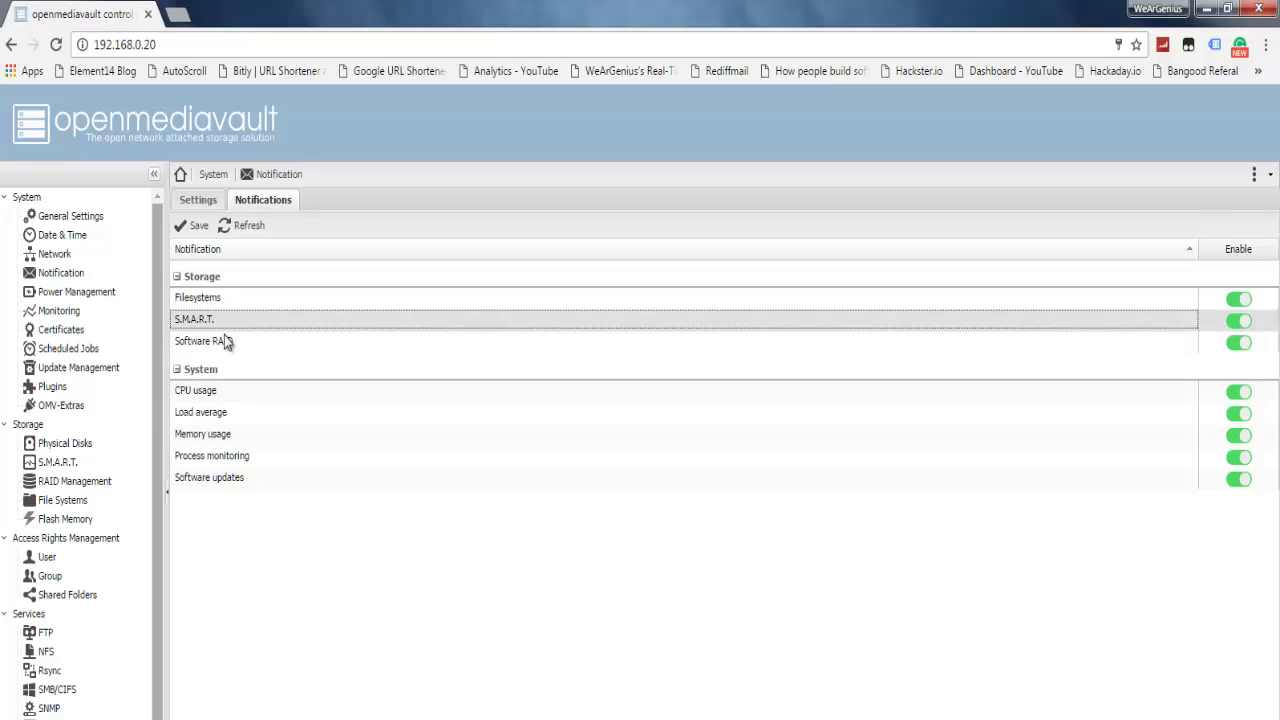
left_click(190, 341)
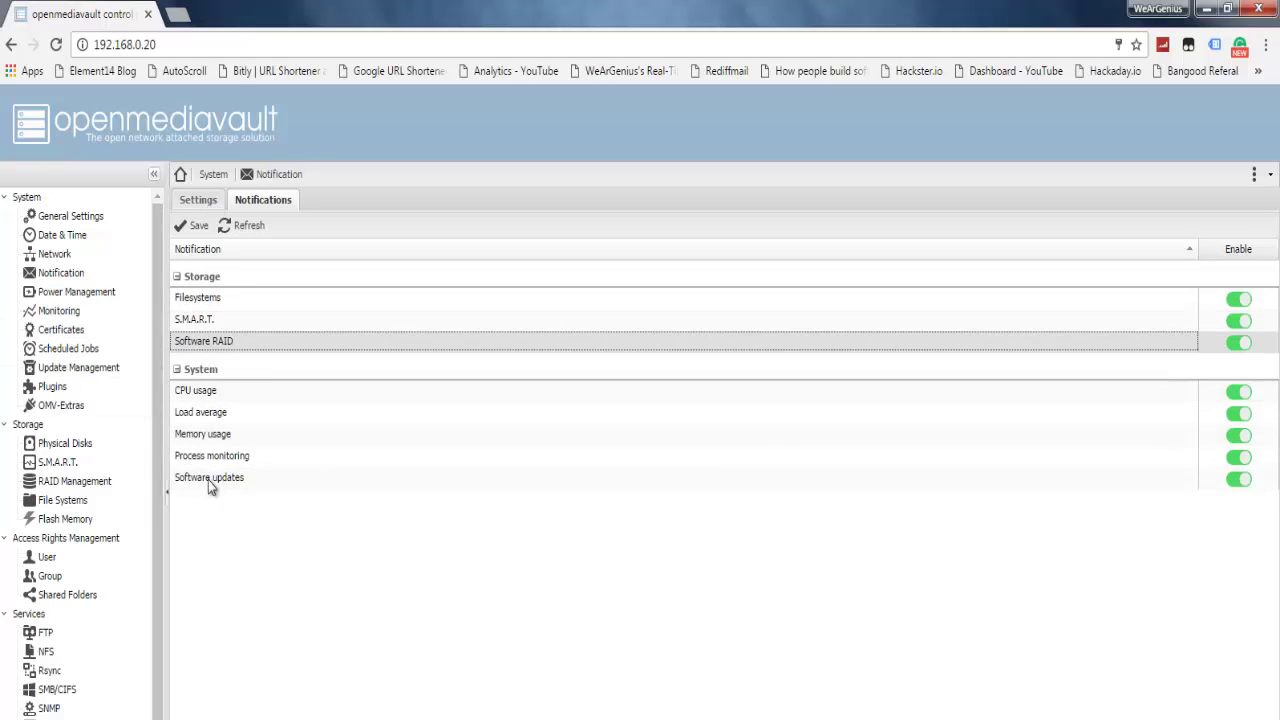
left_click(80, 294)
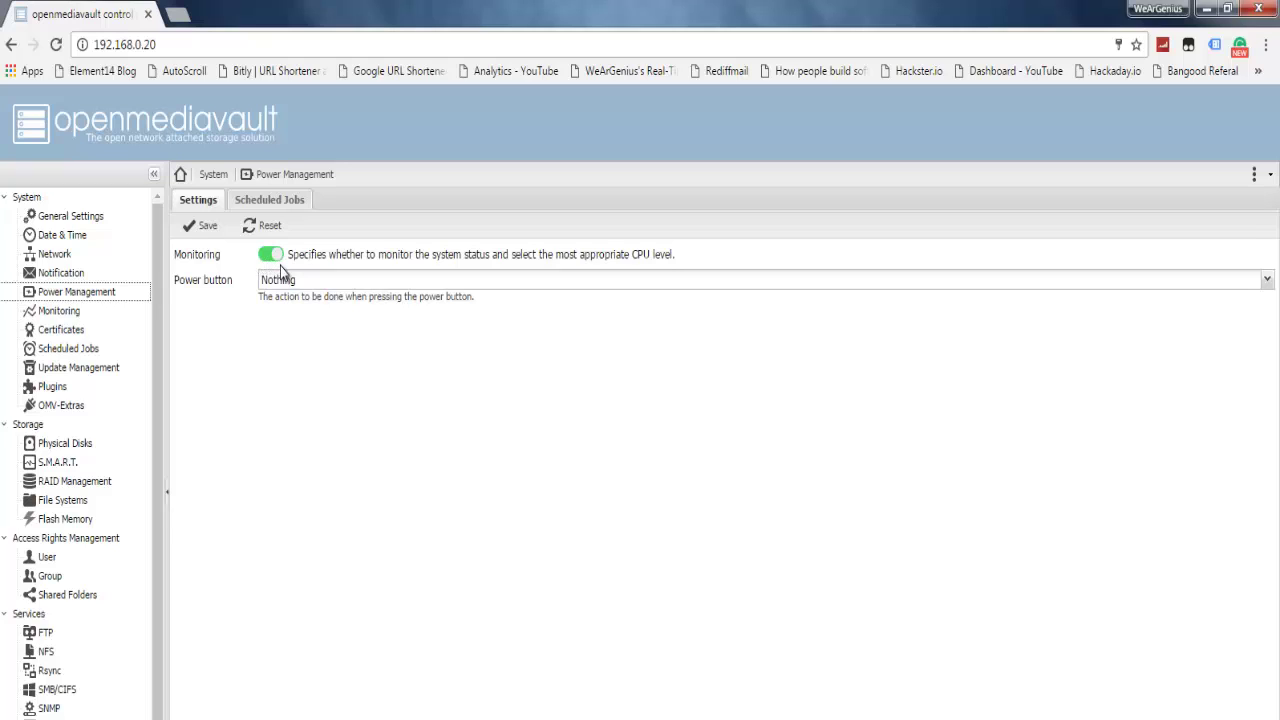
Step: Check the power button choices and keep the action set to Nothing
left_click(287, 289)
left_click(287, 285)
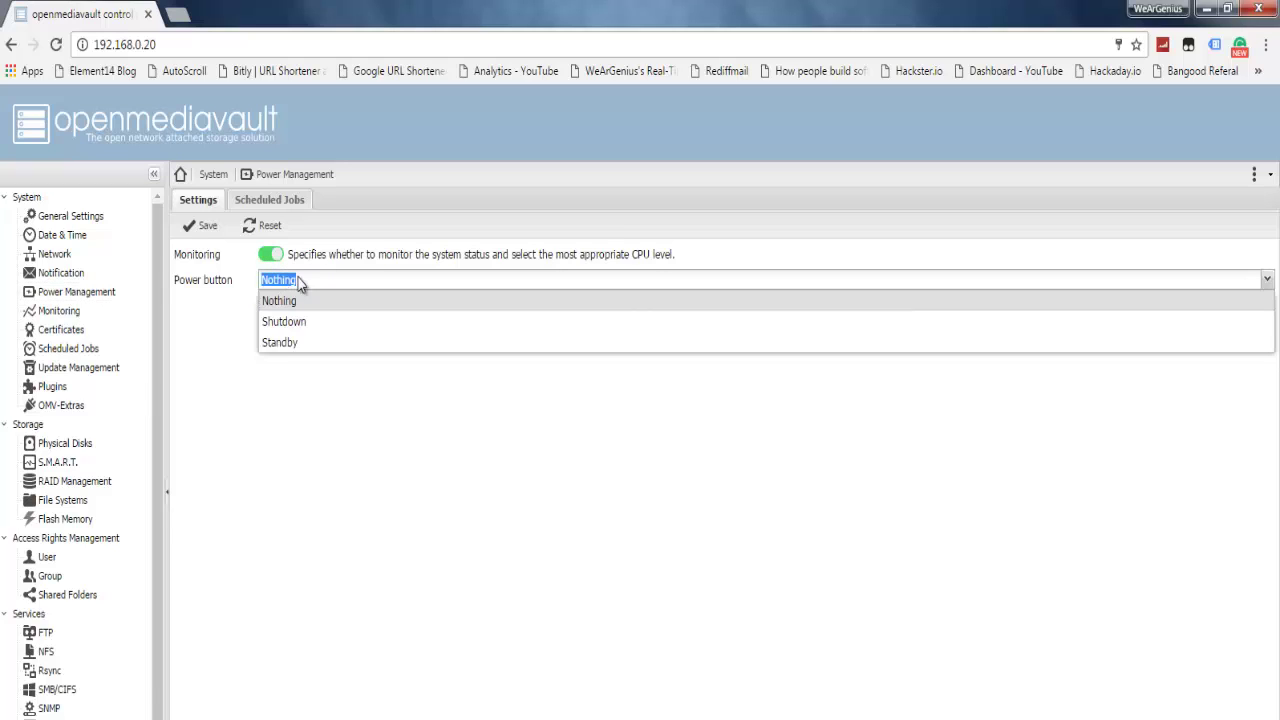
left_click(287, 300)
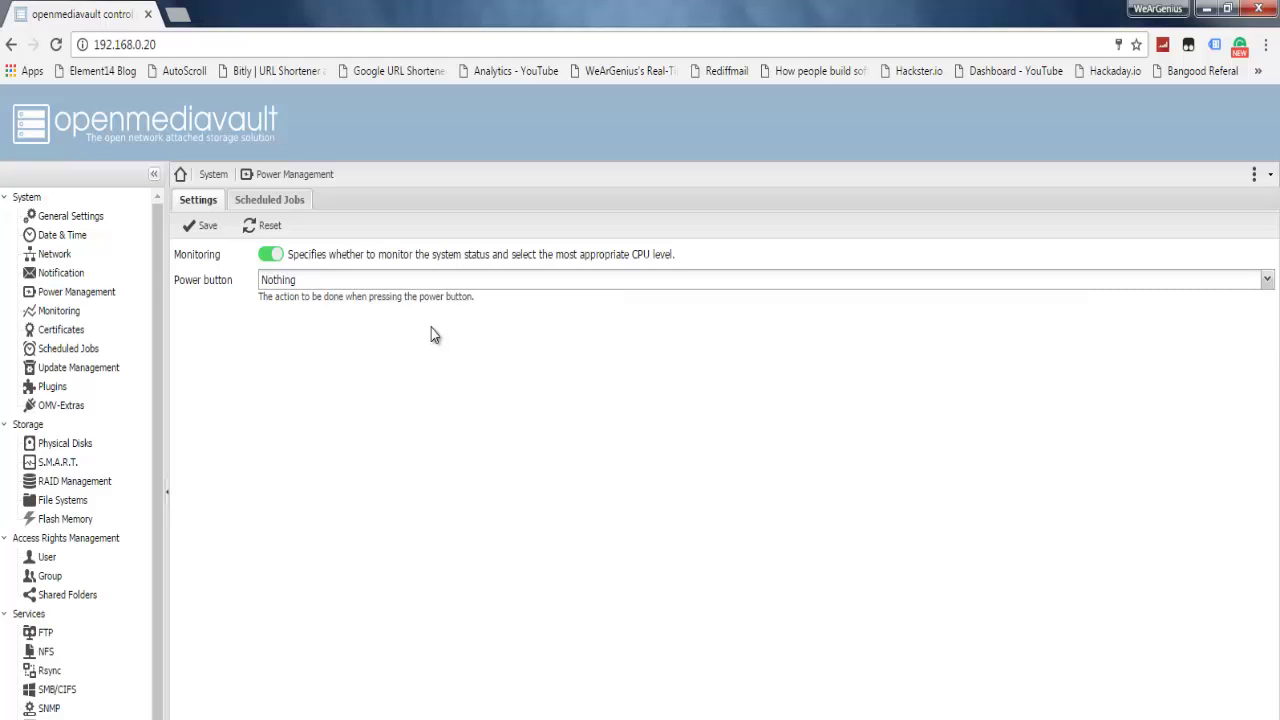
Step: Inspect a new Reboot scheduled power job without saving it, then go to Monitoring
left_click(292, 205)
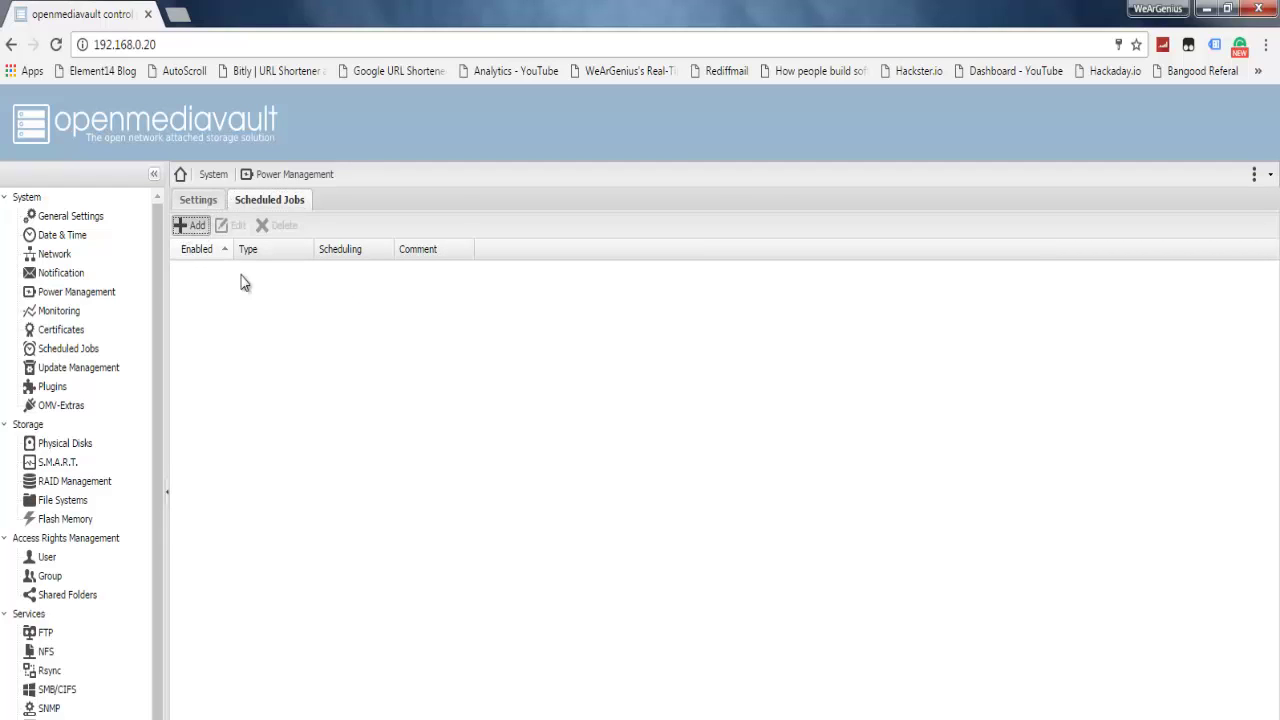
left_click(190, 226)
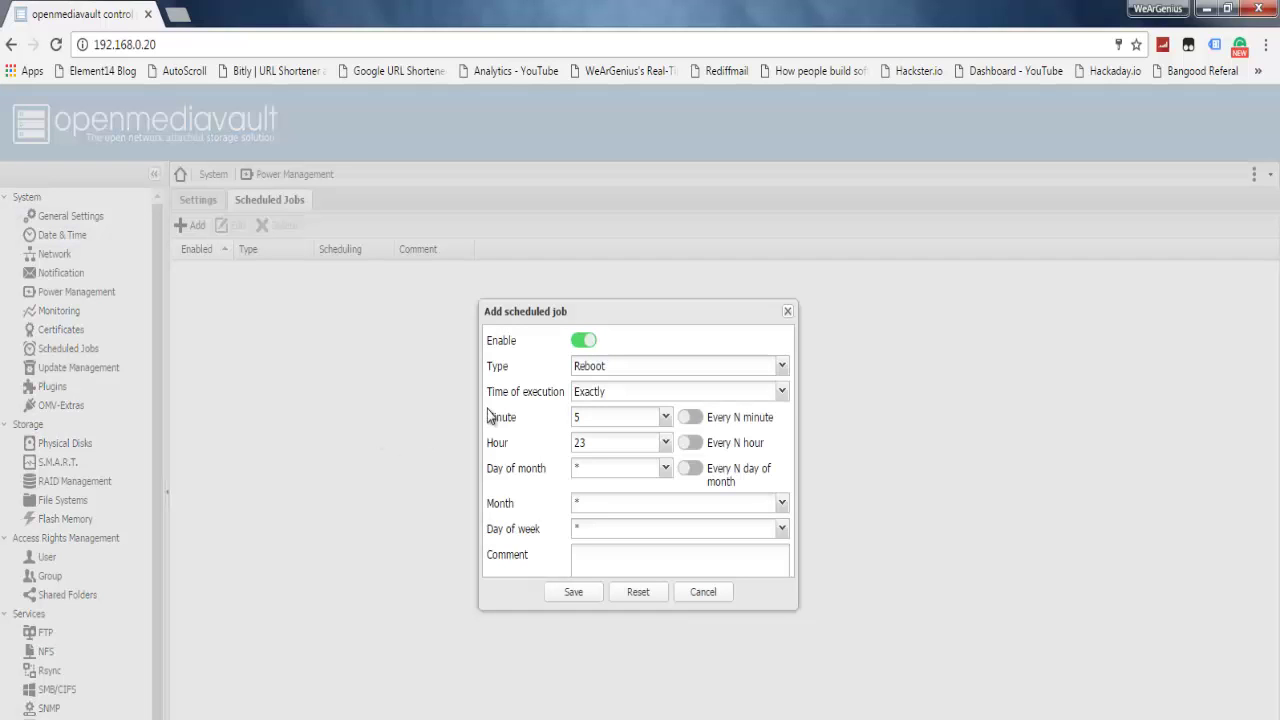
left_click(659, 371)
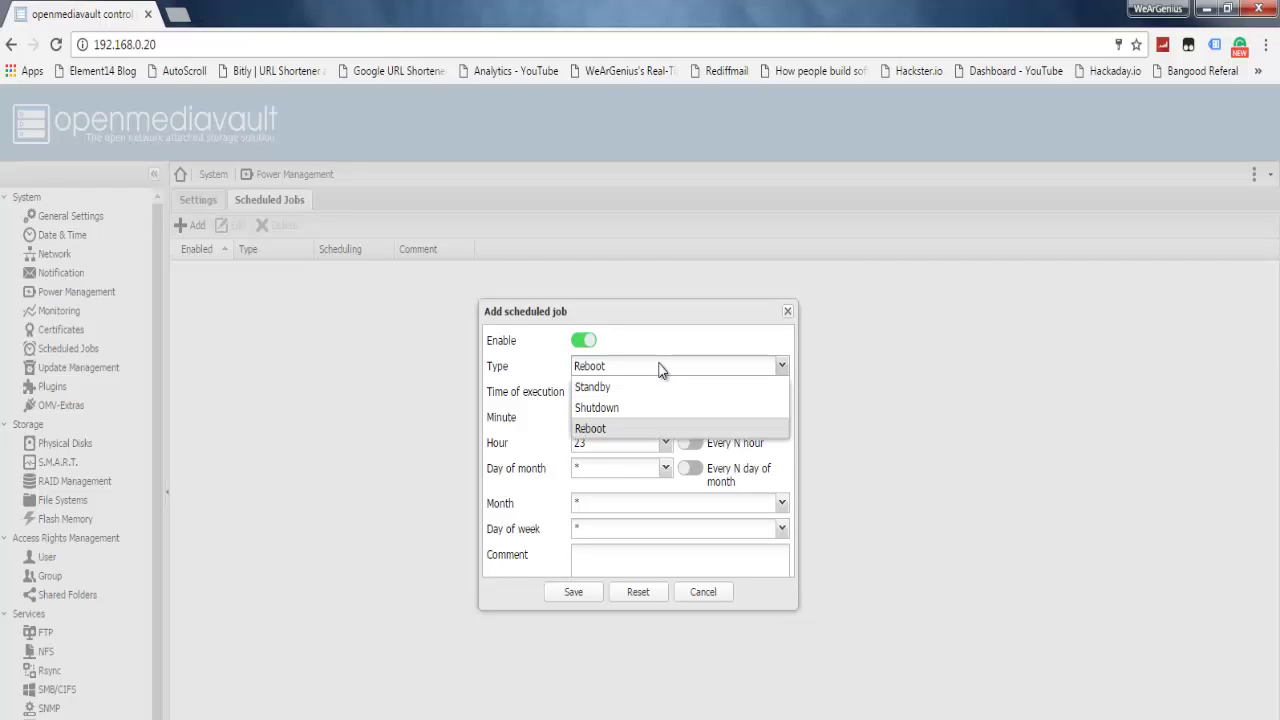
left_click(669, 340)
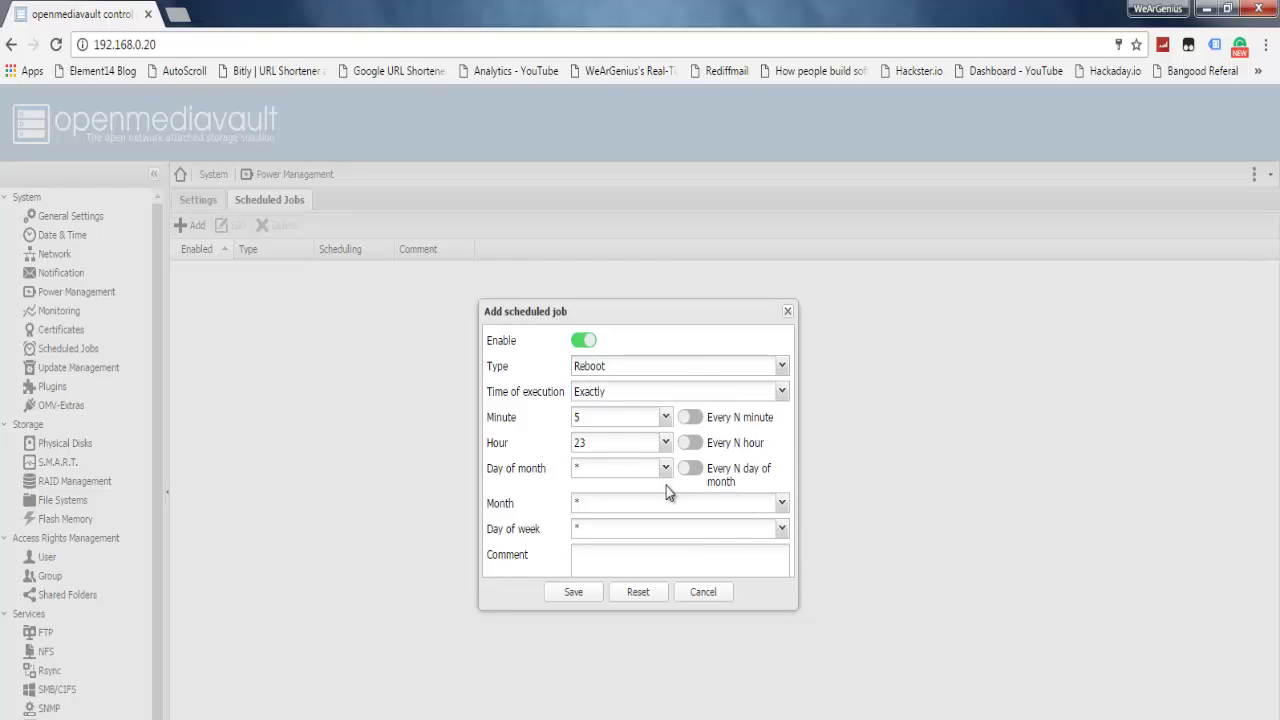
left_click(789, 313)
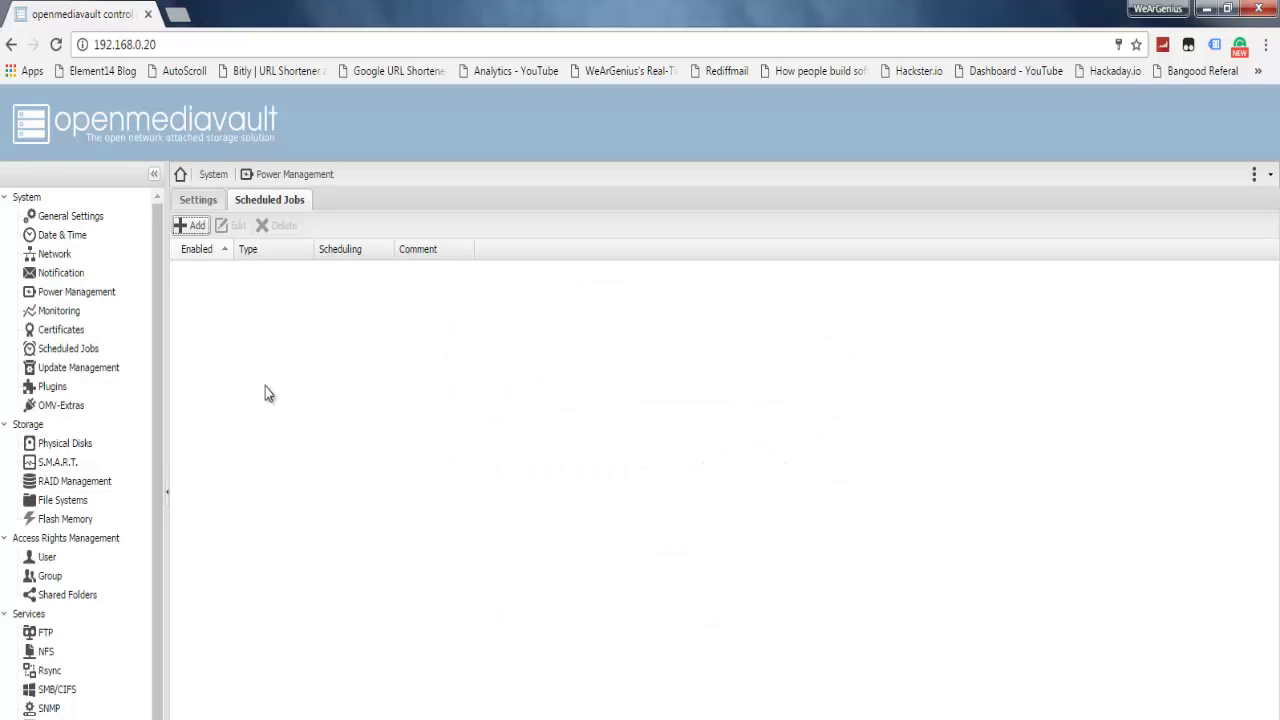
left_click(58, 311)
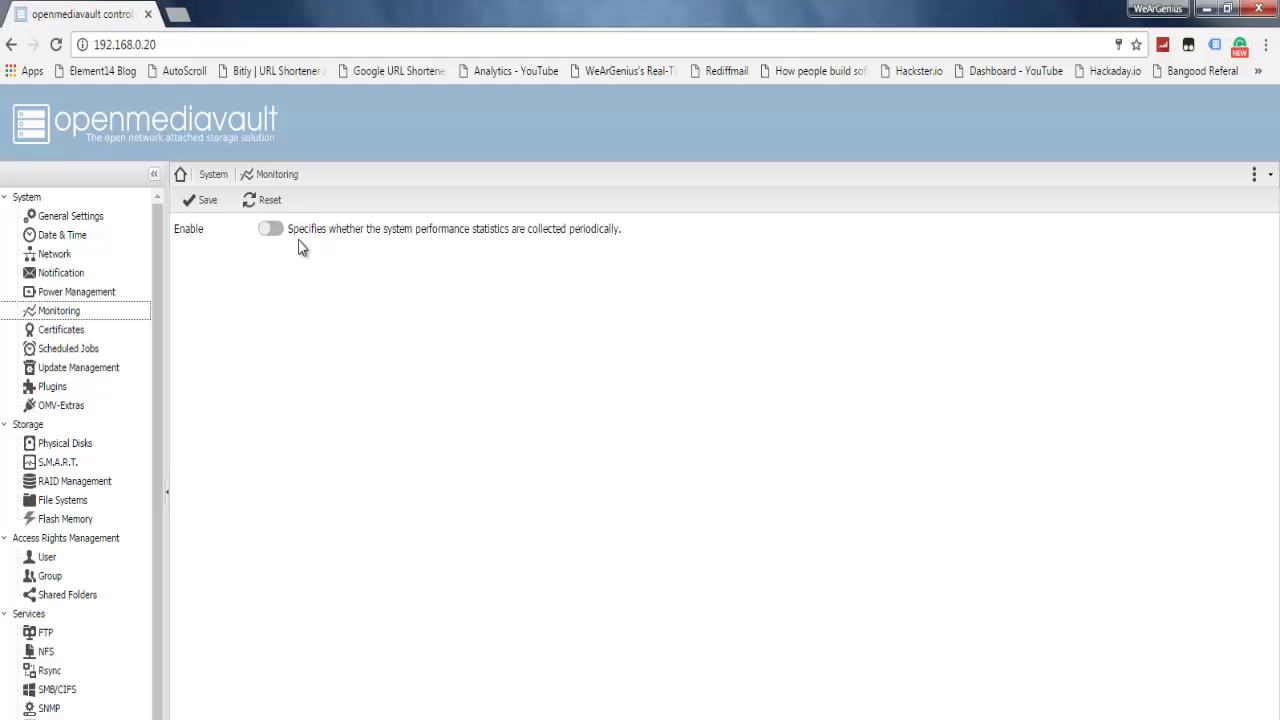
Step: Visit the Certificates page and then the Scheduled Jobs page
left_click(276, 229)
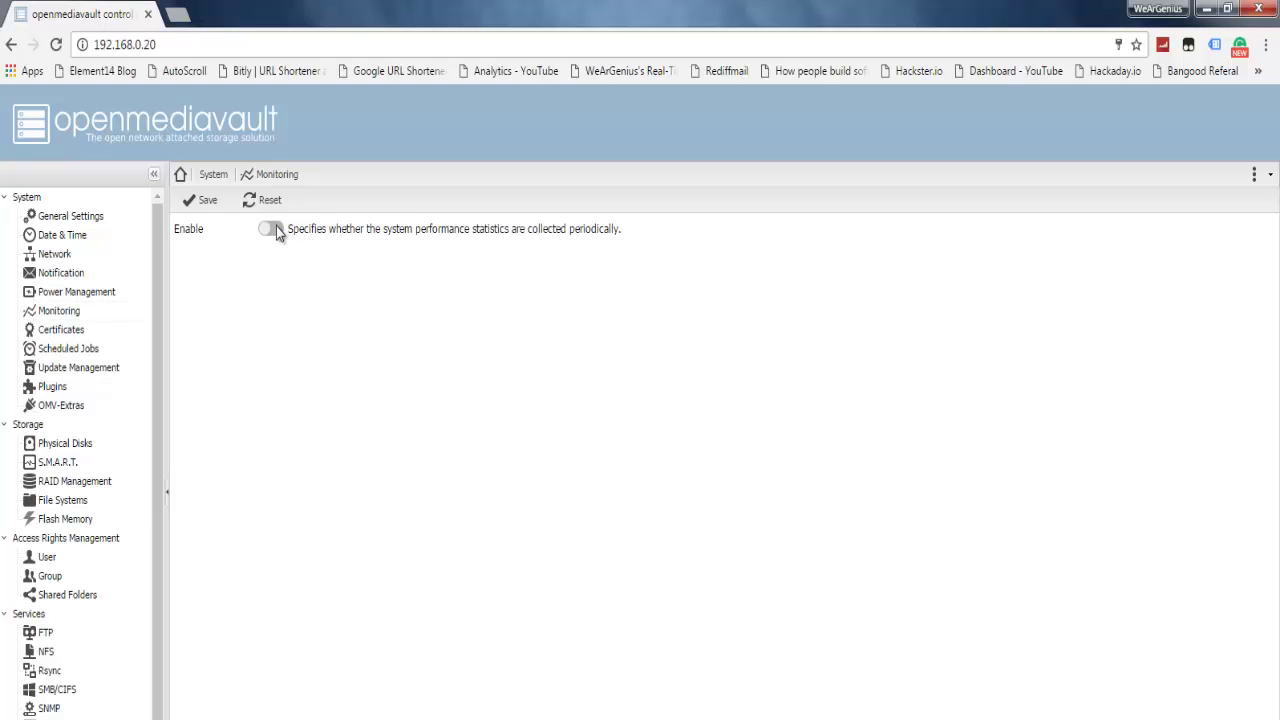
left_click(64, 334)
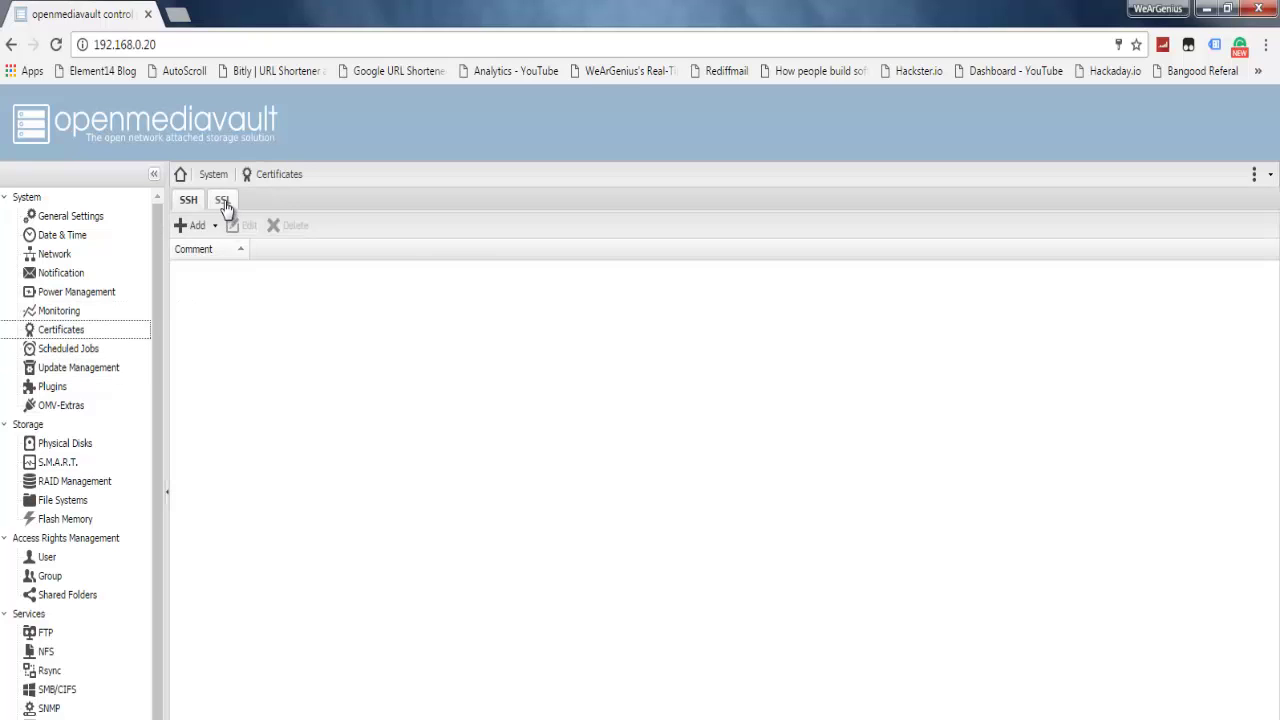
left_click(47, 346)
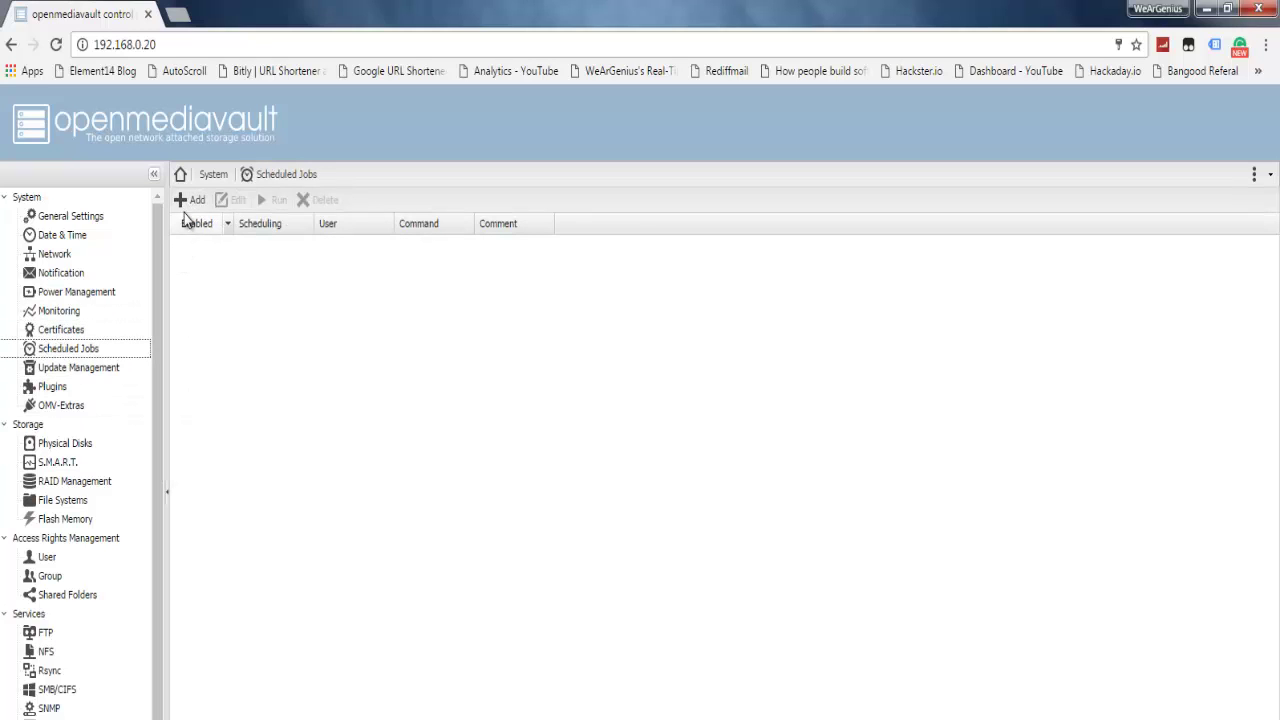
Step: Explore a new scheduled command job's minute options, discard it, and open Update Management
left_click(189, 204)
left_click(598, 498)
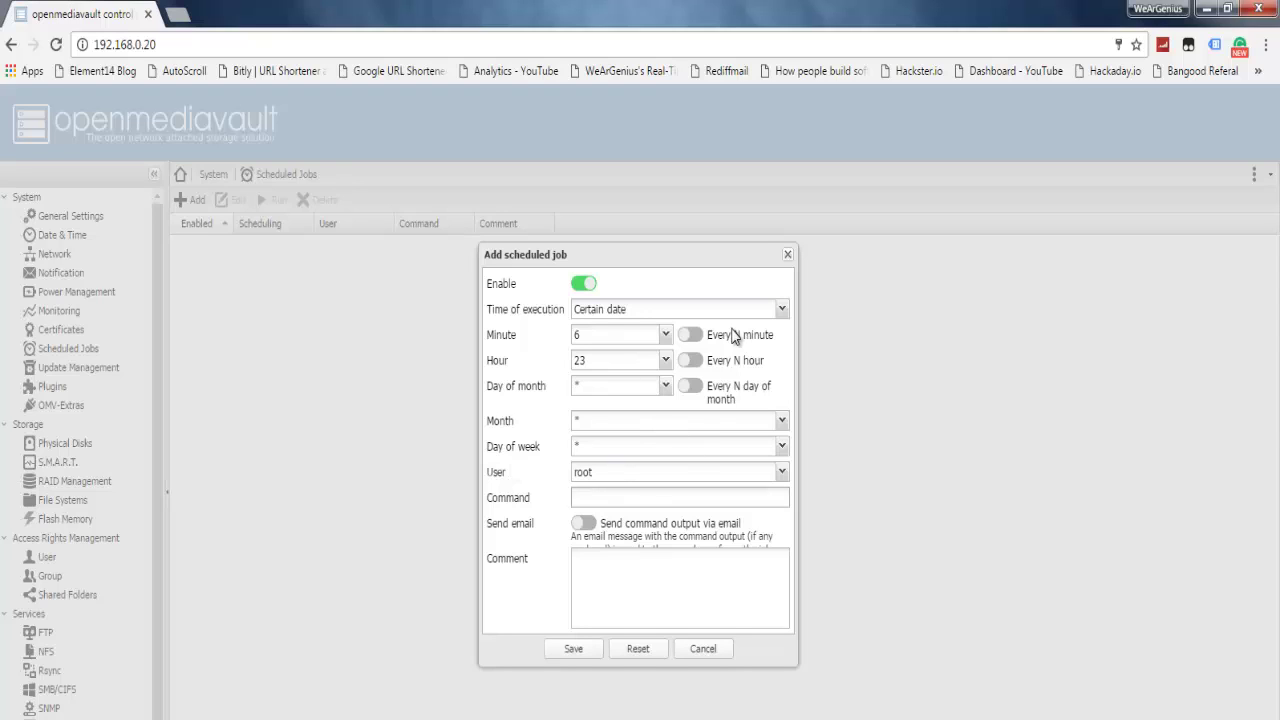
left_click(614, 337)
left_click(612, 337)
left_click(624, 341)
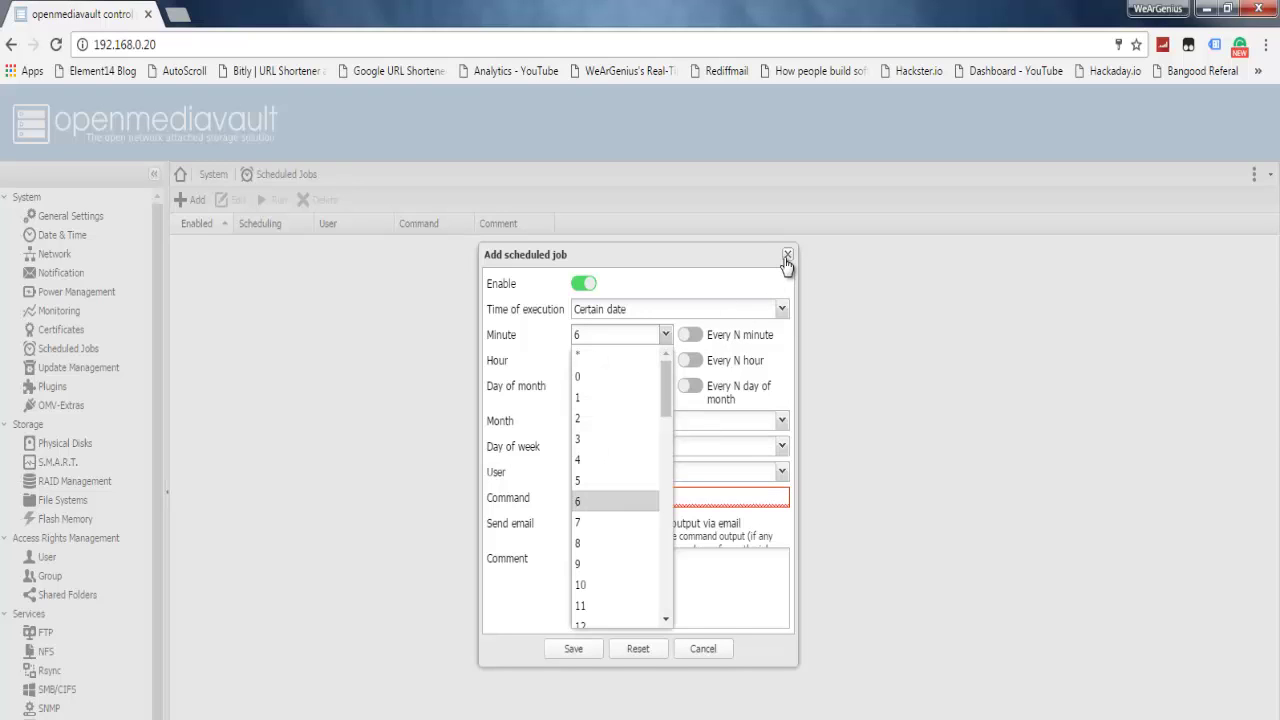
left_click(787, 256)
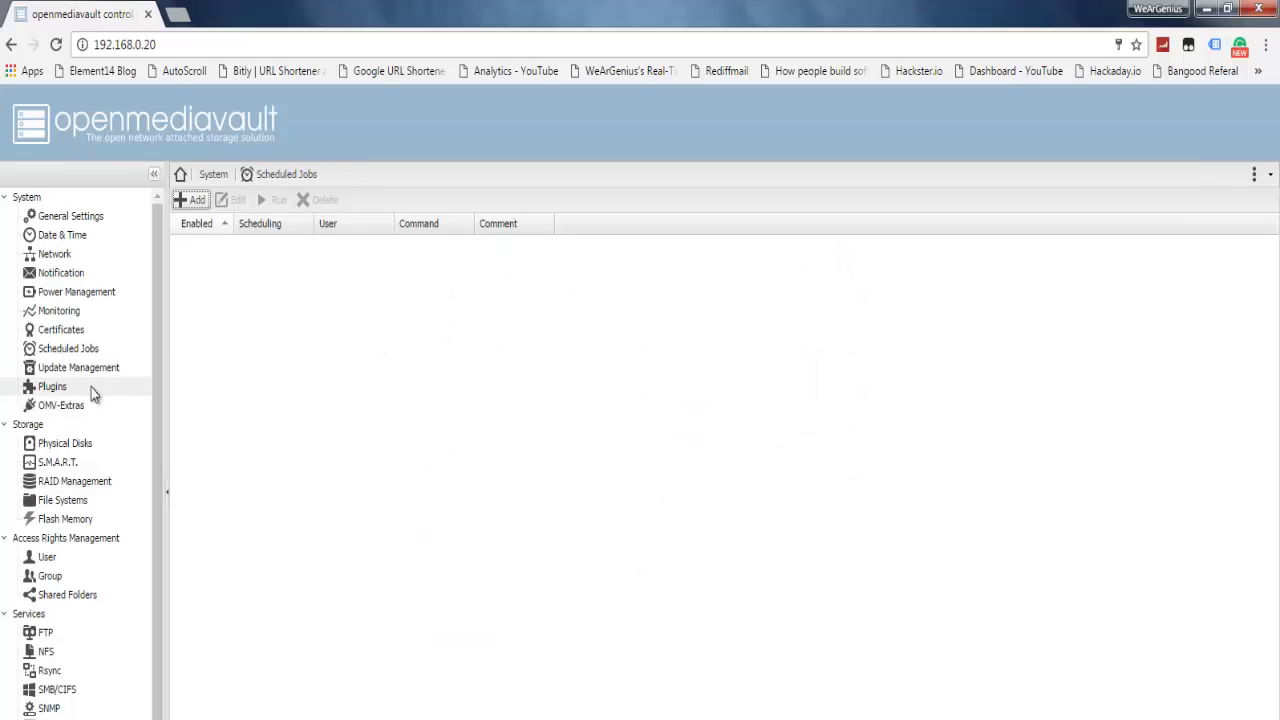
left_click(125, 369)
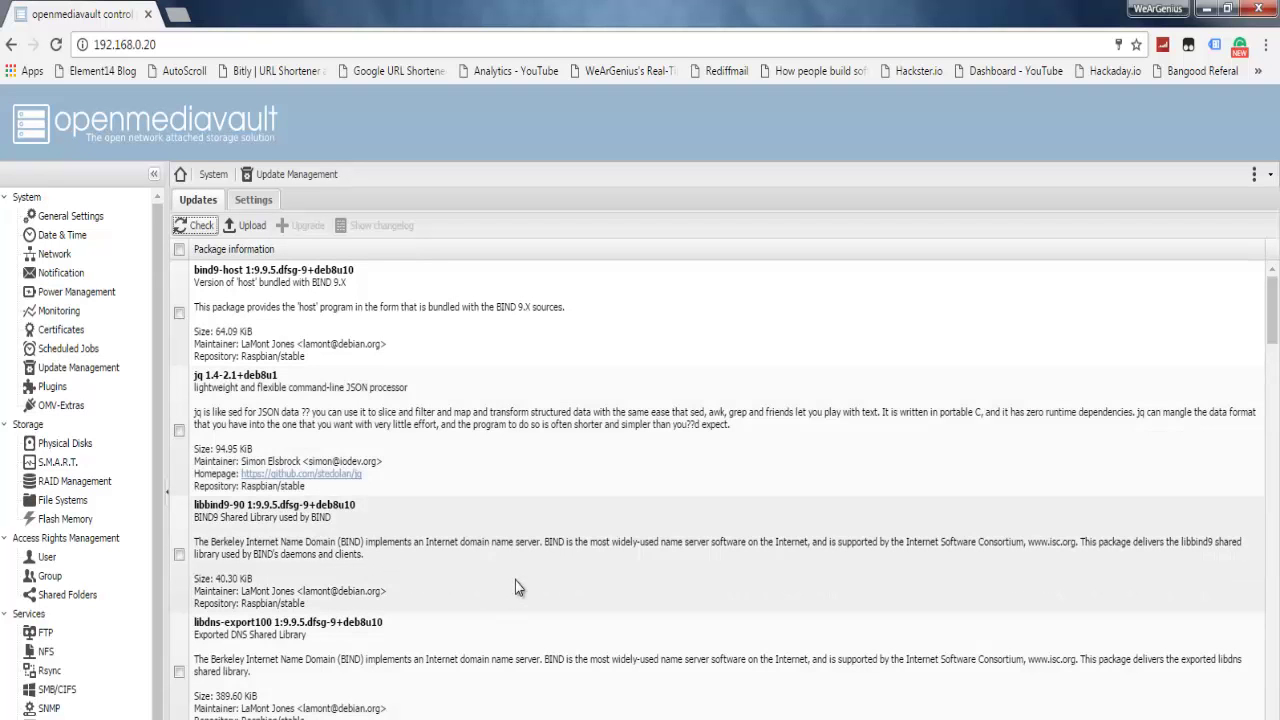
mouse_move(1272, 310)
left_mouse_down()
mouse_move(1266, 666)
mouse_move(1226, 719)
mouse_move(1234, 697)
mouse_move(1194, 466)
mouse_move(1266, 366)
mouse_move(1264, 305)
left_mouse_up()
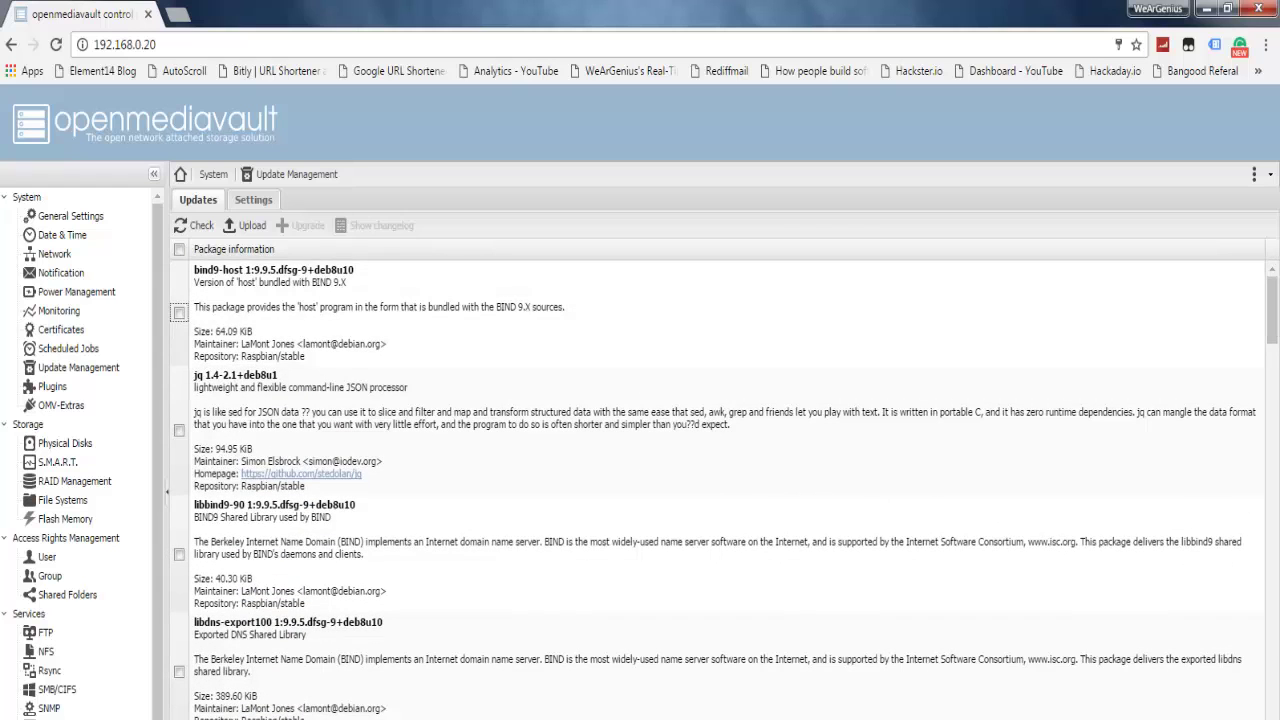
left_click_drag(1272, 320, 1270, 635)
scroll(904, 652, "down", 10)
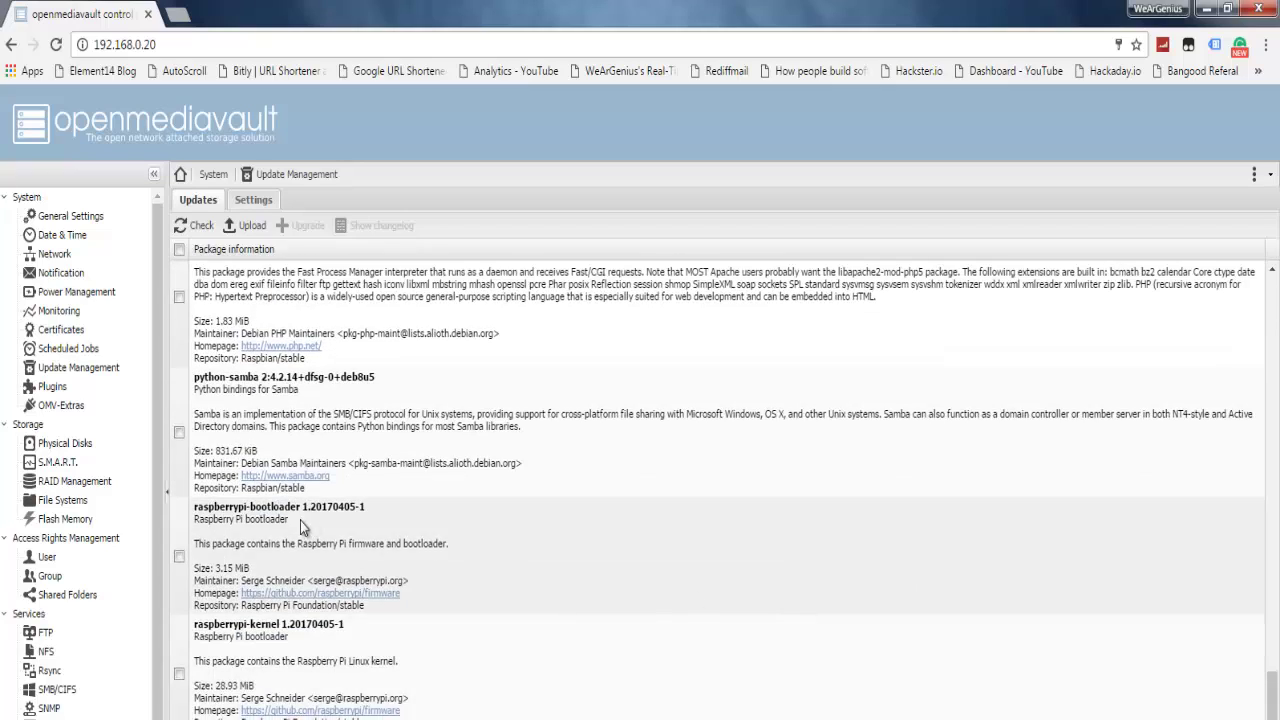
Step: Browse the plugin list, mark openmediavault-rsnapshot for installation, then view the OMV-Extras repositories
left_click(52, 387)
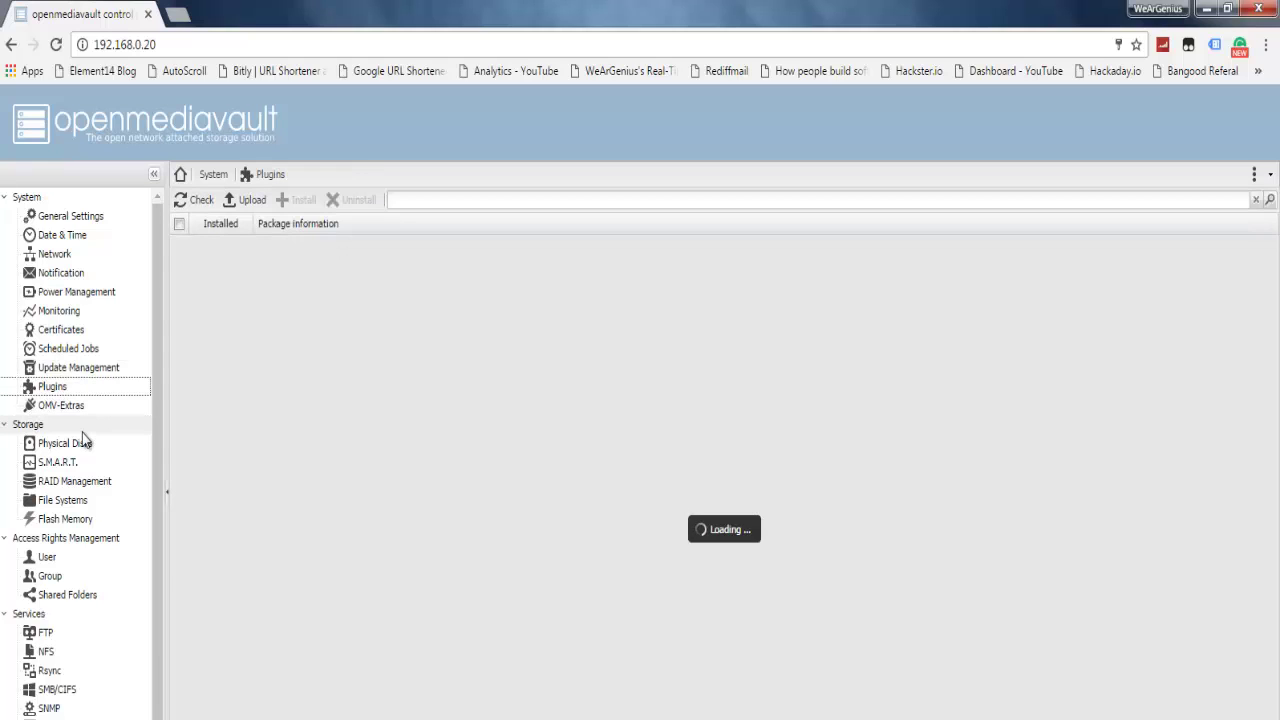
scroll(248, 376, "down", 10)
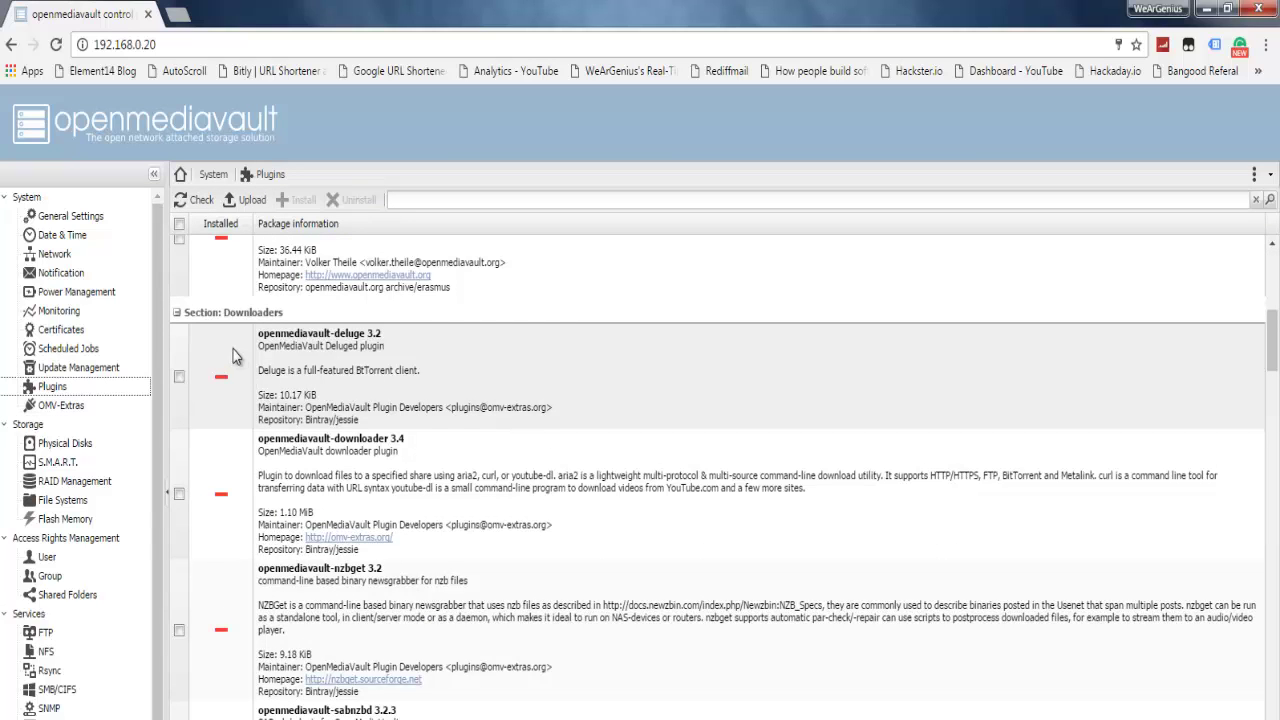
scroll(176, 345, "up", 3)
left_click(180, 290)
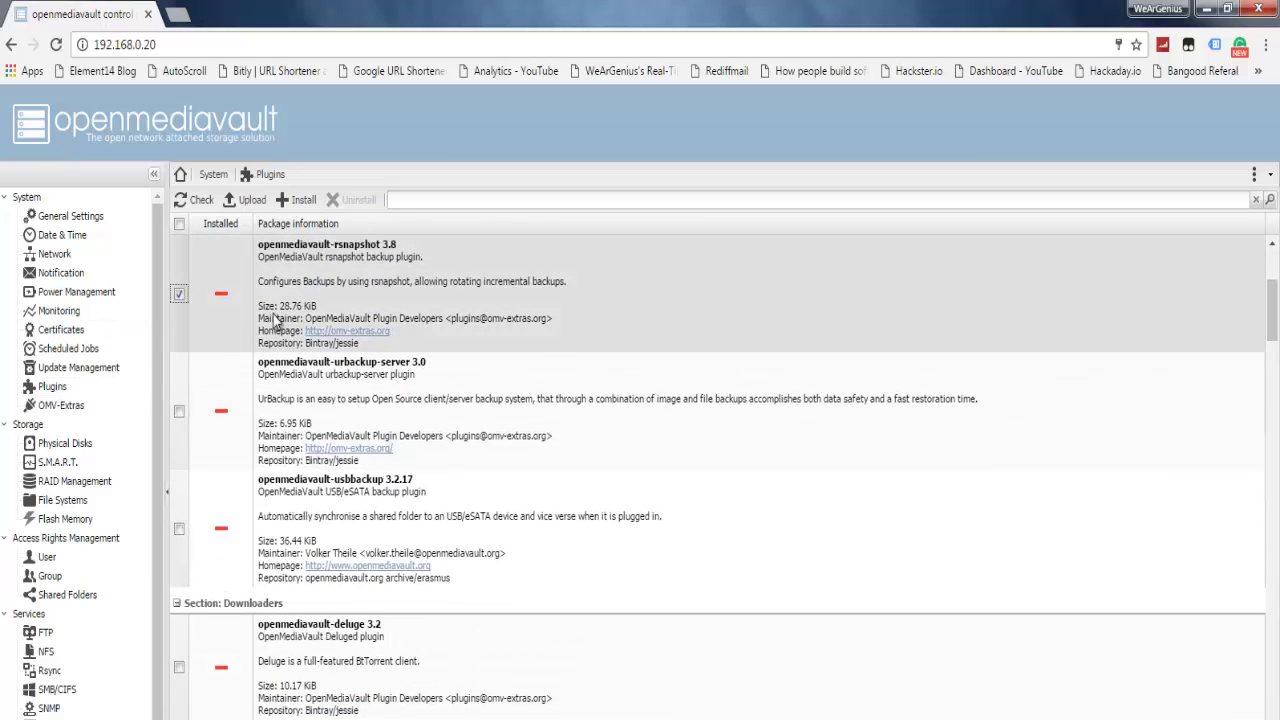
scroll(196, 360, "up", 1)
scroll(196, 360, "up", 1)
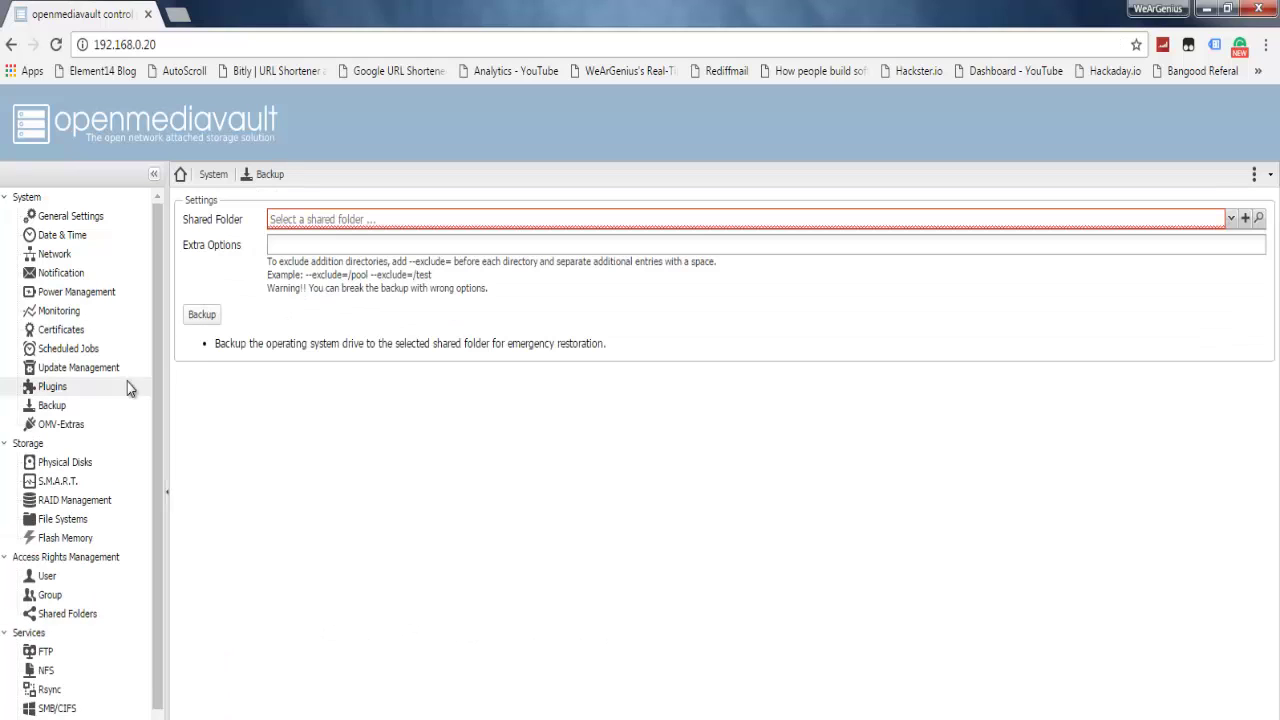
left_click(140, 424)
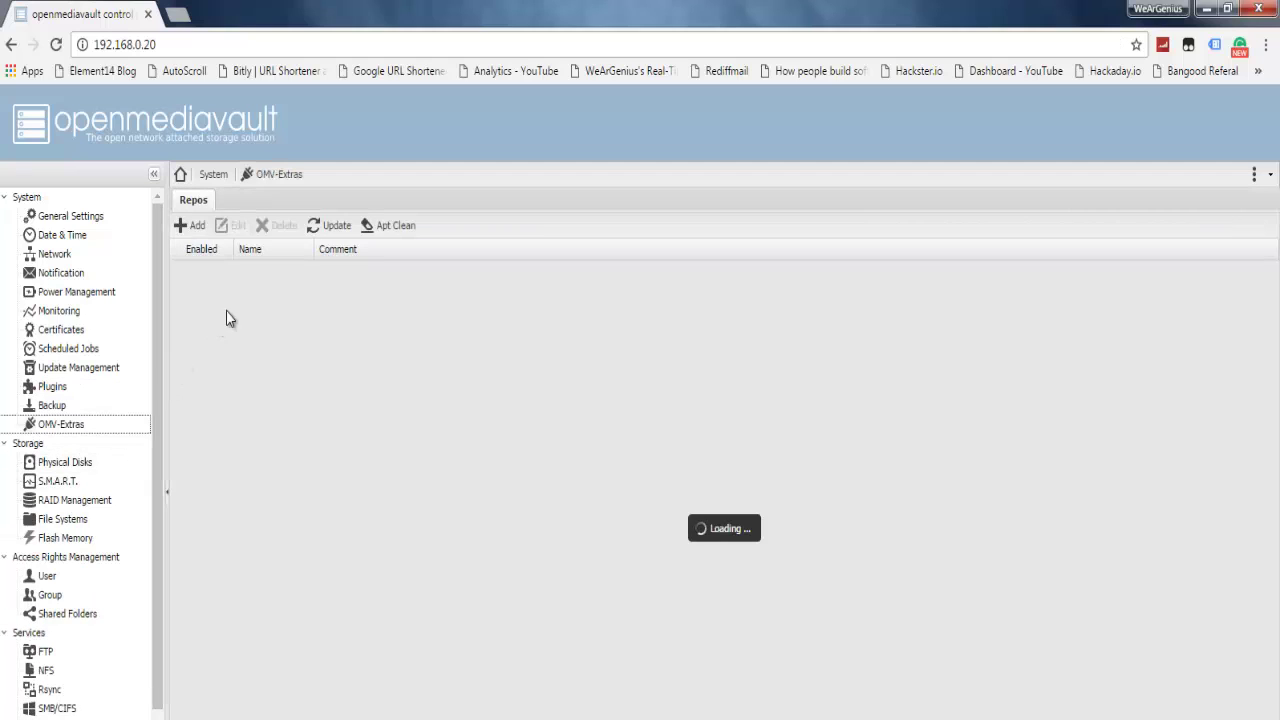